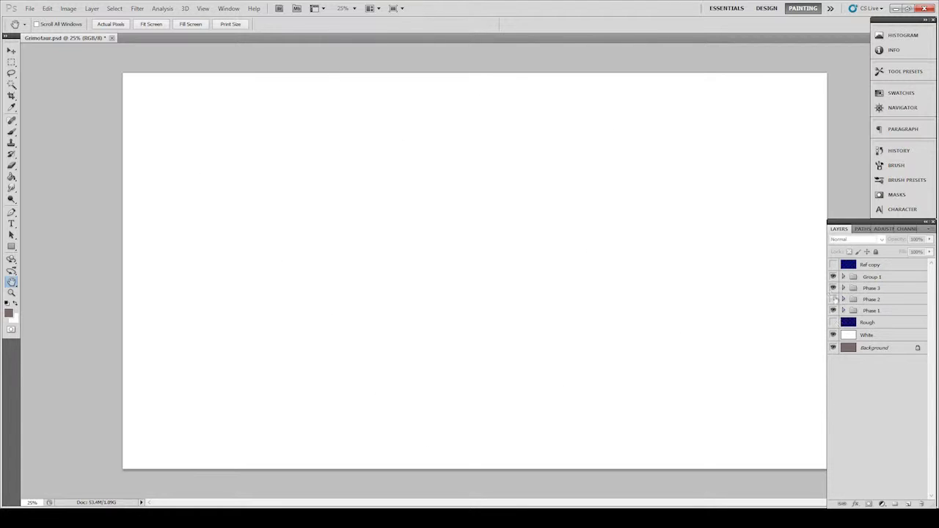
Step: Hide the White layer to reveal the taupe Background, then turn on the Rough sketch layer
left_click(833, 336)
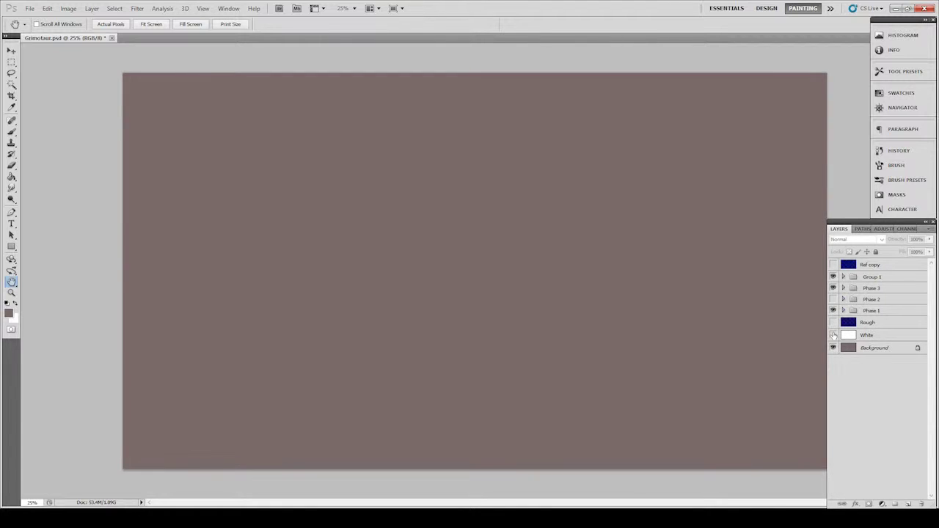
left_click(833, 336)
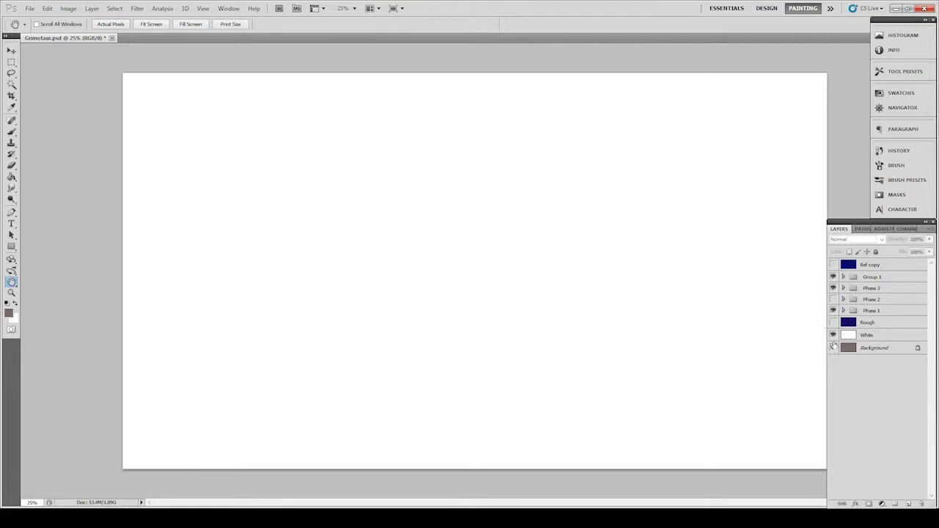
left_click(833, 337)
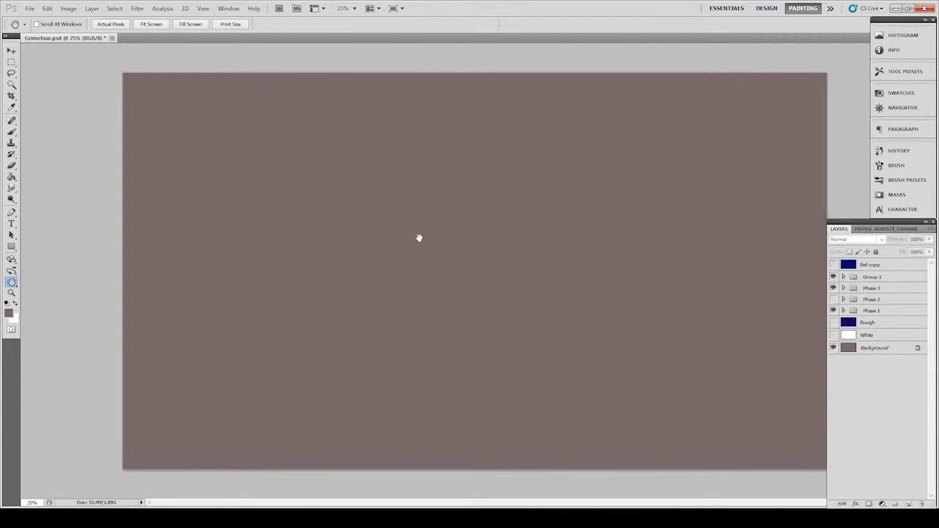
left_click(833, 323)
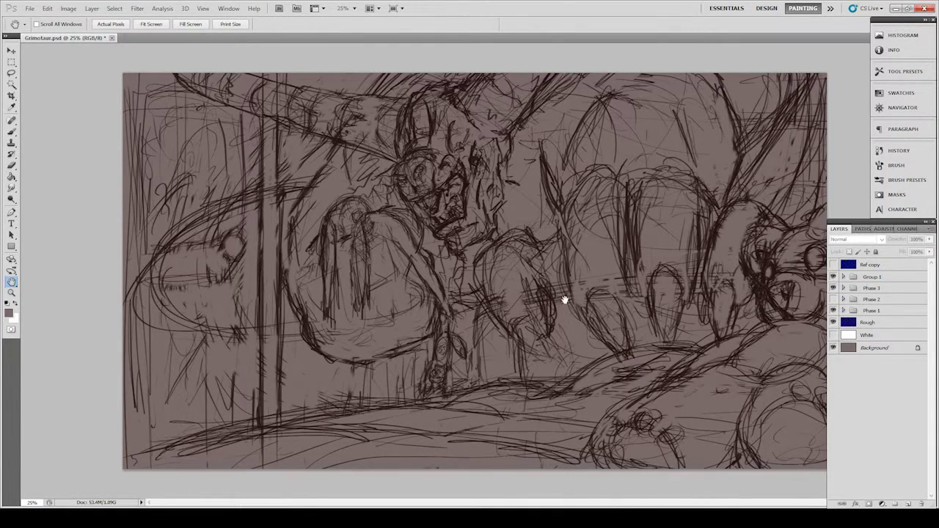
Step: Expand the Phase 1 group and make the Ref line sketch layer visible
left_click(844, 312)
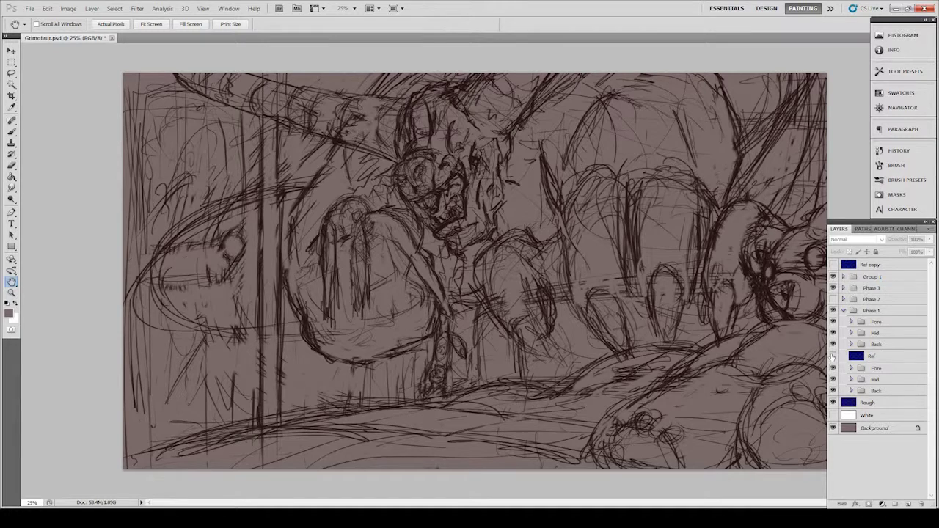
left_click(833, 357)
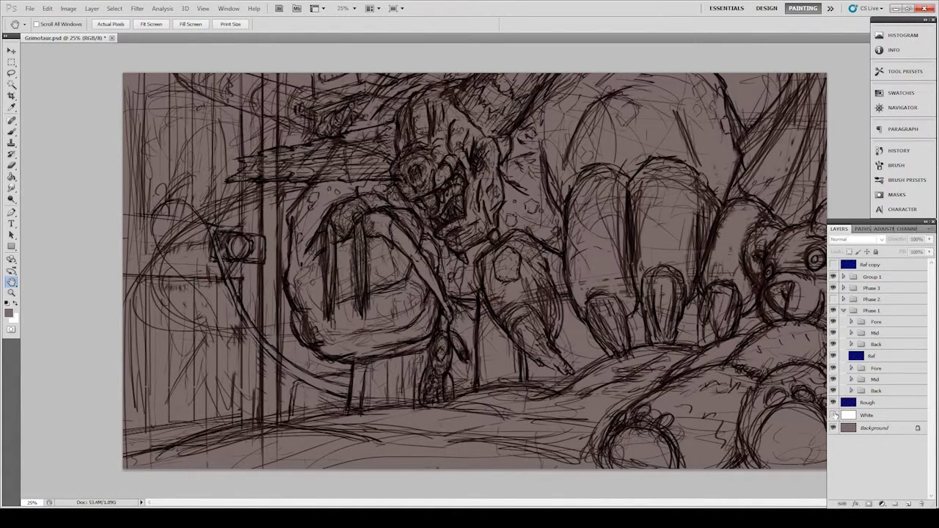
Step: Hide the Rough sketch layer and expand the Fore group under Ref
left_click(833, 403)
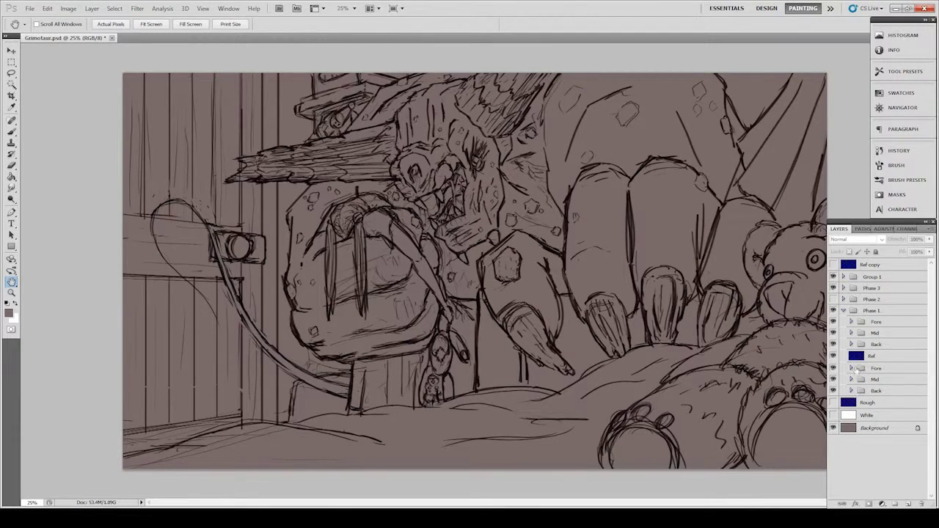
left_click(851, 369)
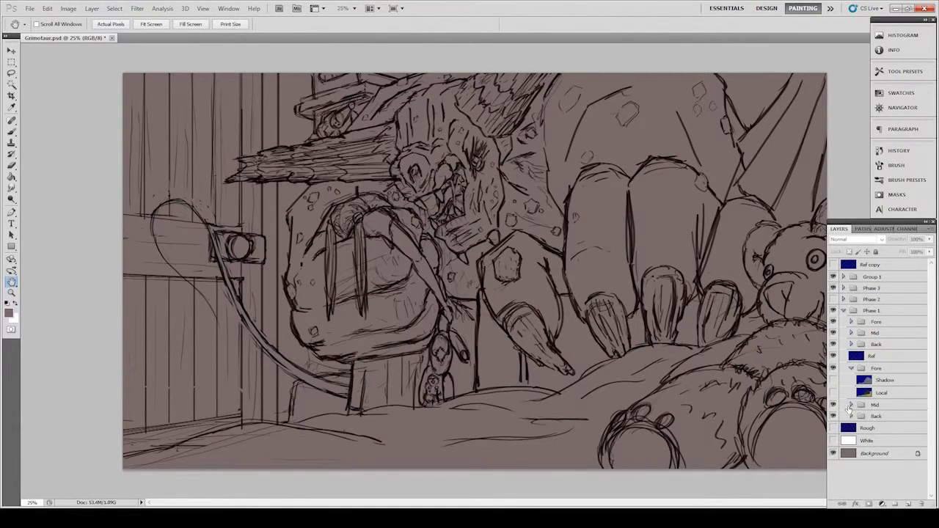
Step: Expand the Mid and Back groups and show the Back, Mid and Fore Local flat-colour layers
left_click(851, 405)
left_click(852, 442)
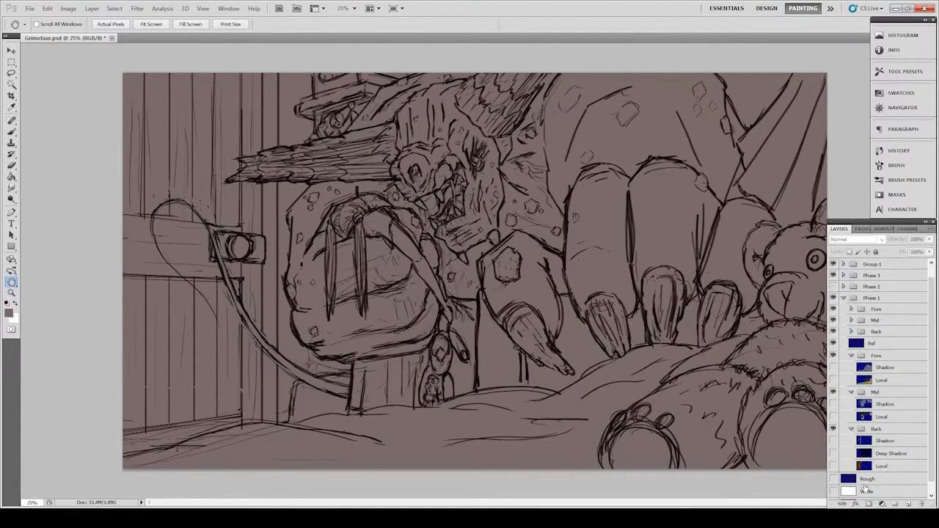
left_click(833, 466)
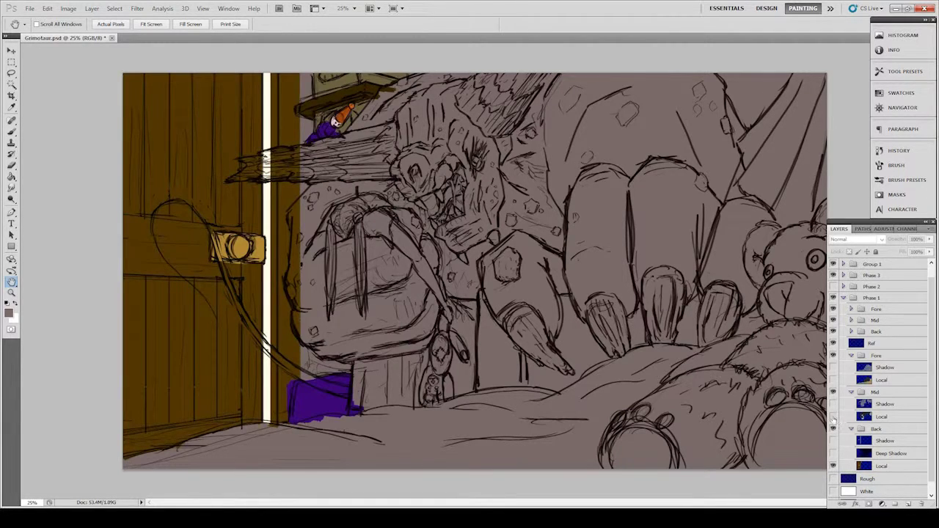
left_click_drag(833, 417, 833, 383)
left_click(833, 379)
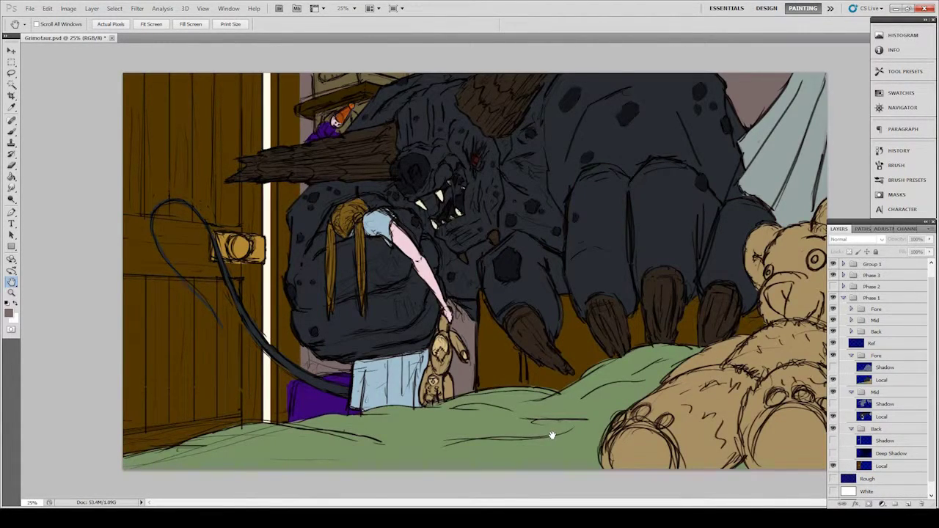
key("alt+[")
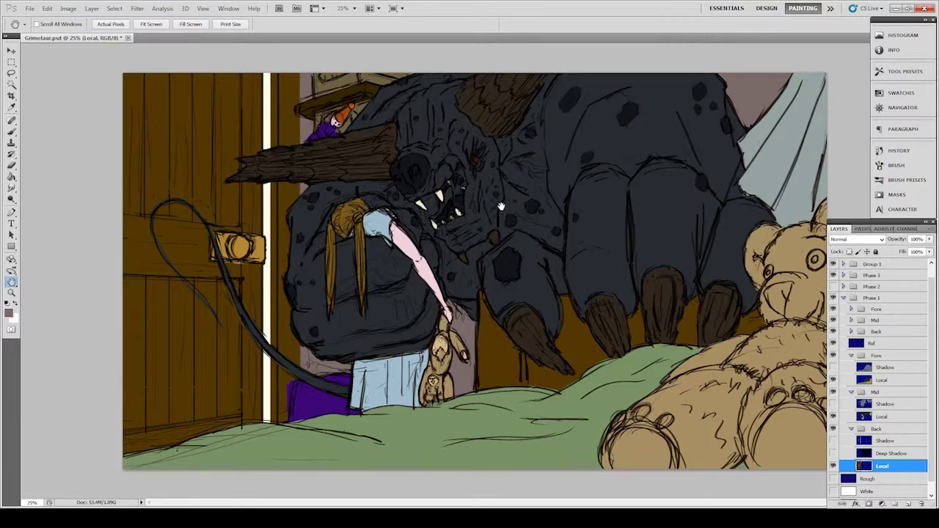
Step: Turn on the Deep Shadow layer and the Mid and Fore Shadow layers
left_click(834, 454)
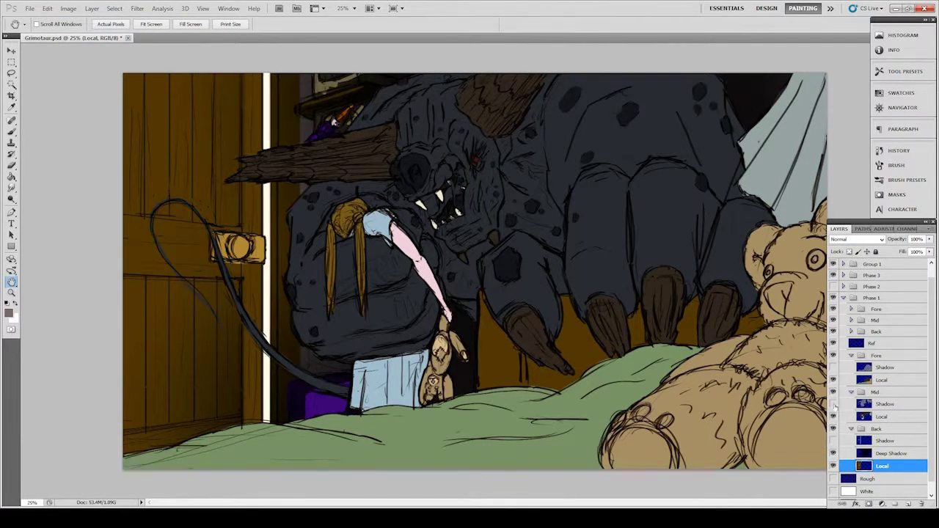
left_click(834, 405)
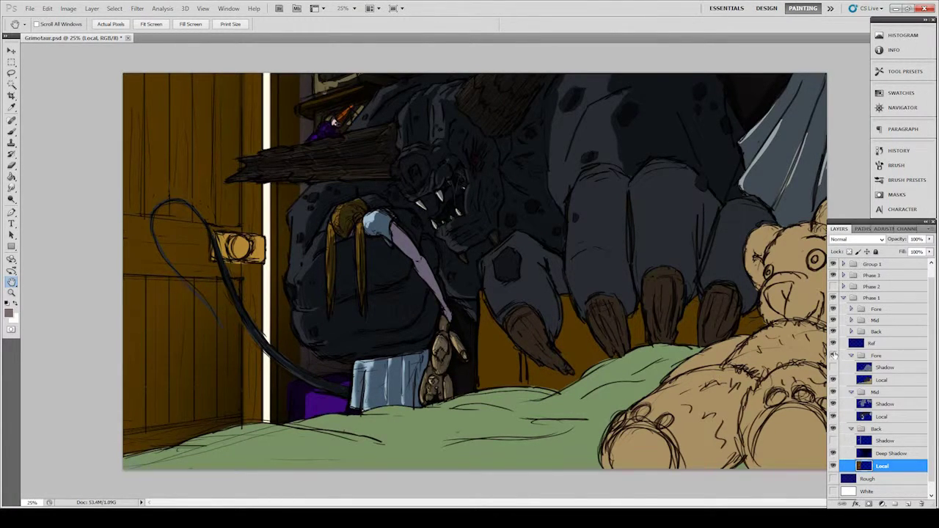
left_click(833, 367)
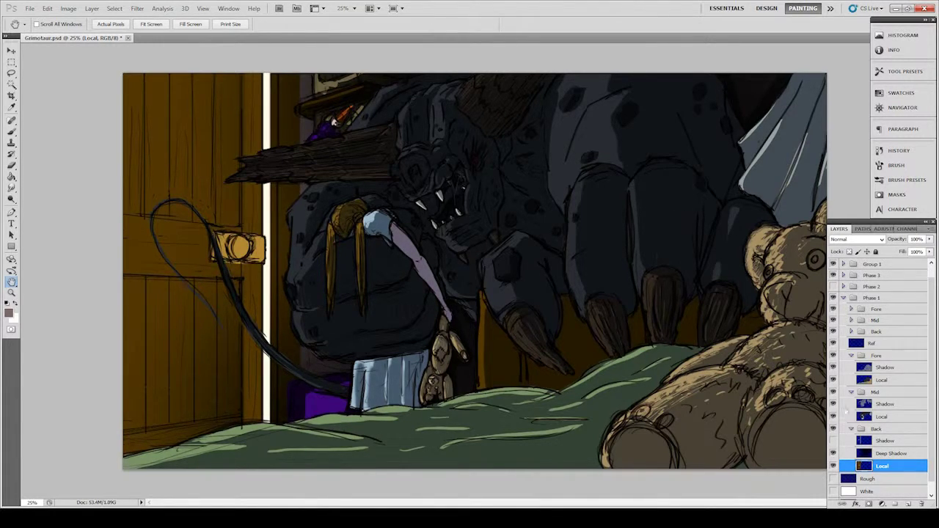
Step: Collapse the Back, Mid and Fore groups and briefly hide the Ref layer to compare
left_click(852, 430)
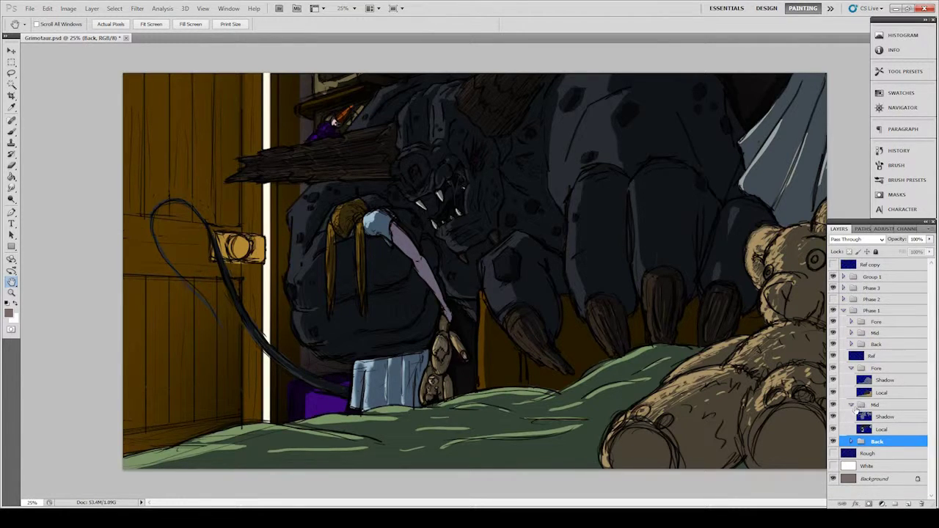
left_click(852, 406)
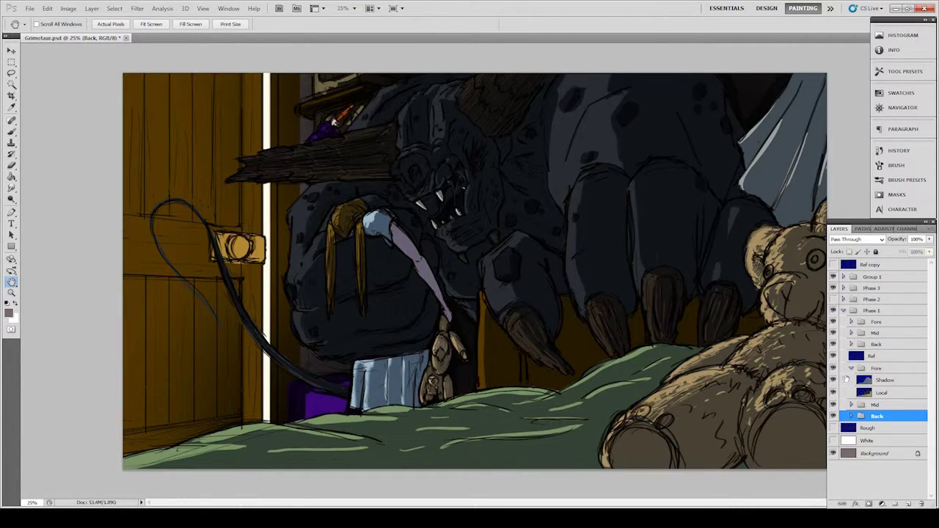
left_click(852, 368)
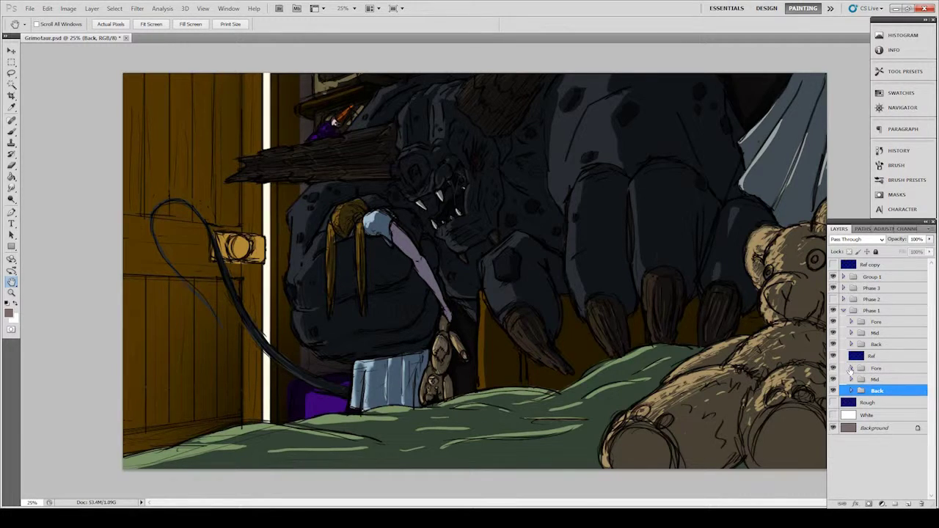
left_click(872, 357)
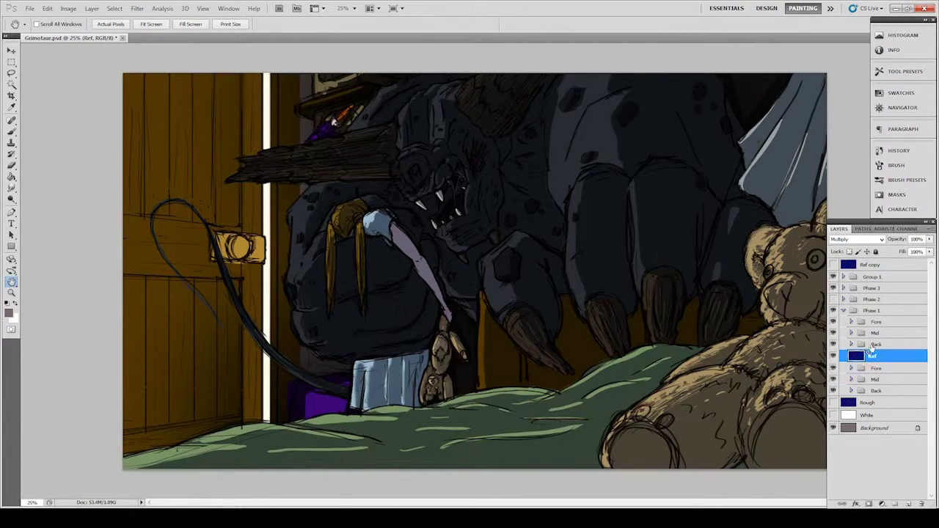
left_click(876, 345)
left_click(865, 357)
left_click(834, 356)
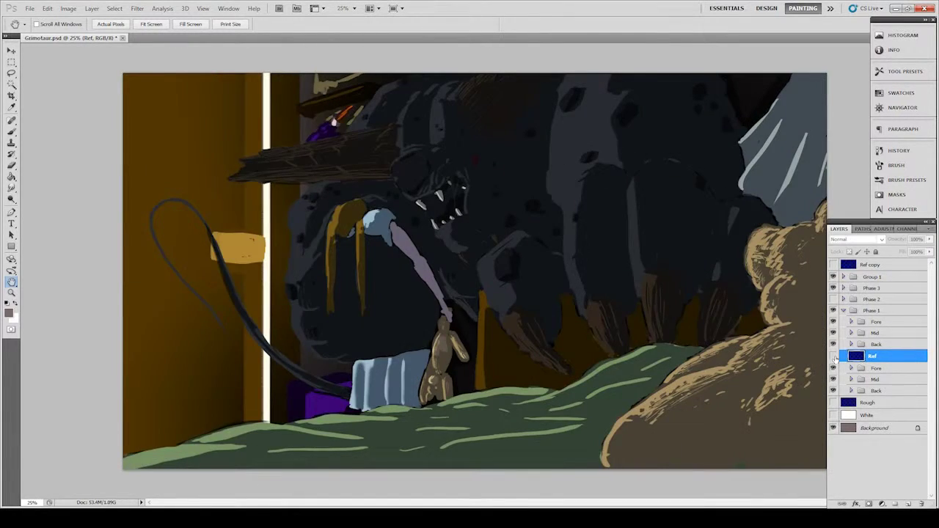
left_click(833, 356)
left_click(871, 345)
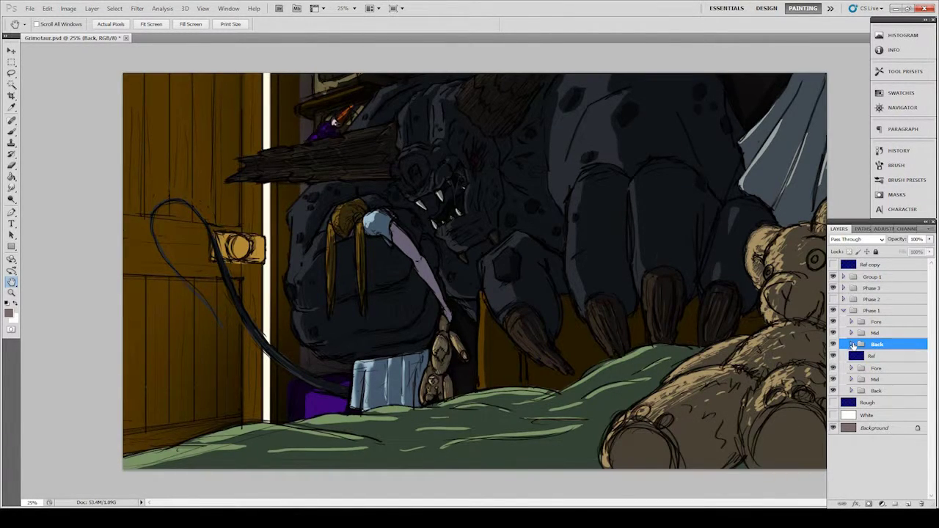
Step: Expand the Back, Mid and Fore lighting groups and show each group's Light layer
left_click(851, 345)
left_click(852, 333)
left_click(852, 322)
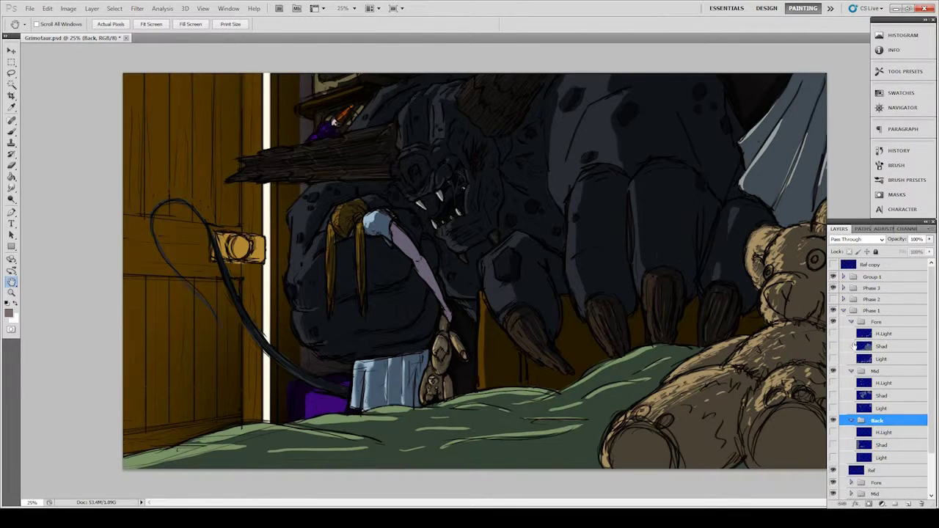
left_click(892, 458)
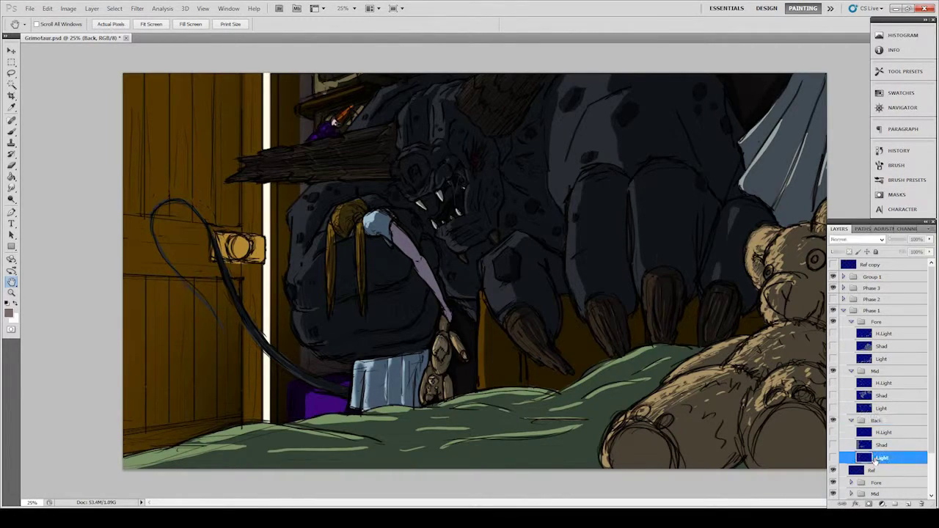
left_click(833, 458)
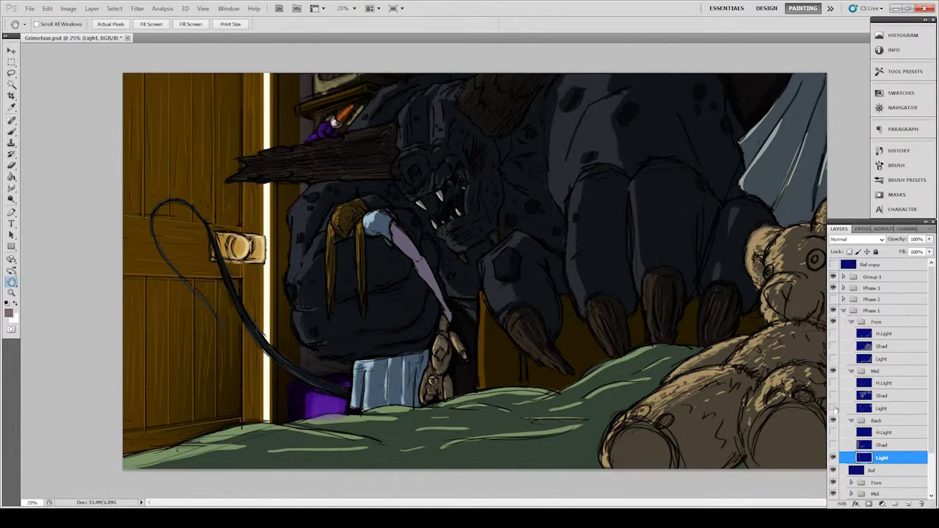
left_click(834, 409)
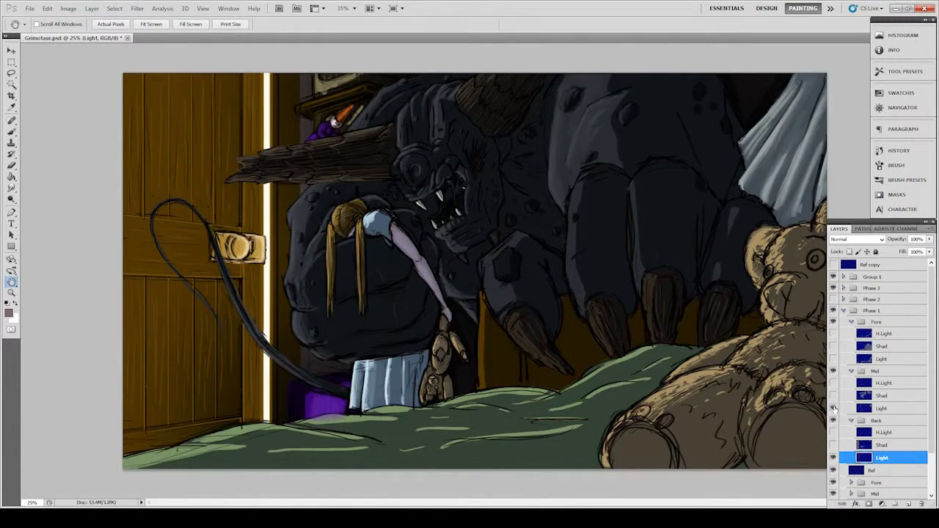
left_click(834, 359)
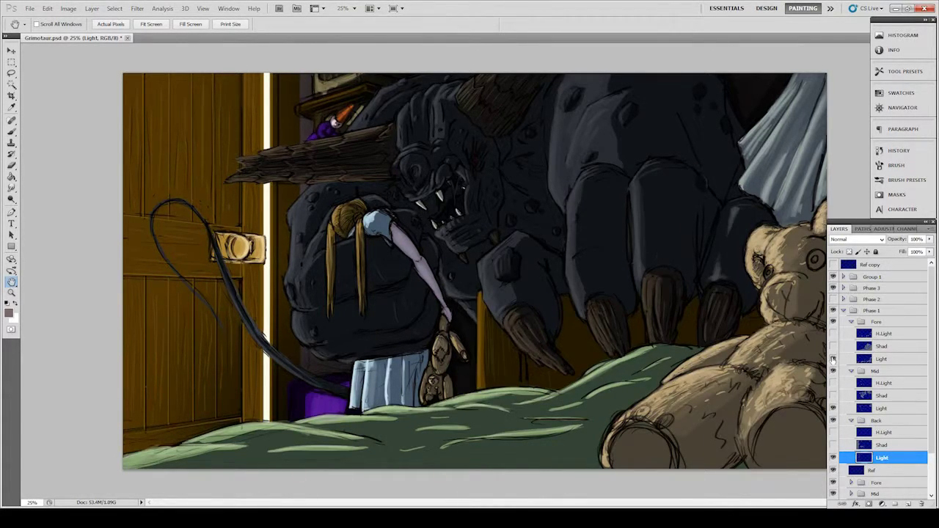
Step: Show the Back, Mid and Fore Shad layers, then the Mid and Fore H.Light layers
left_click(833, 445)
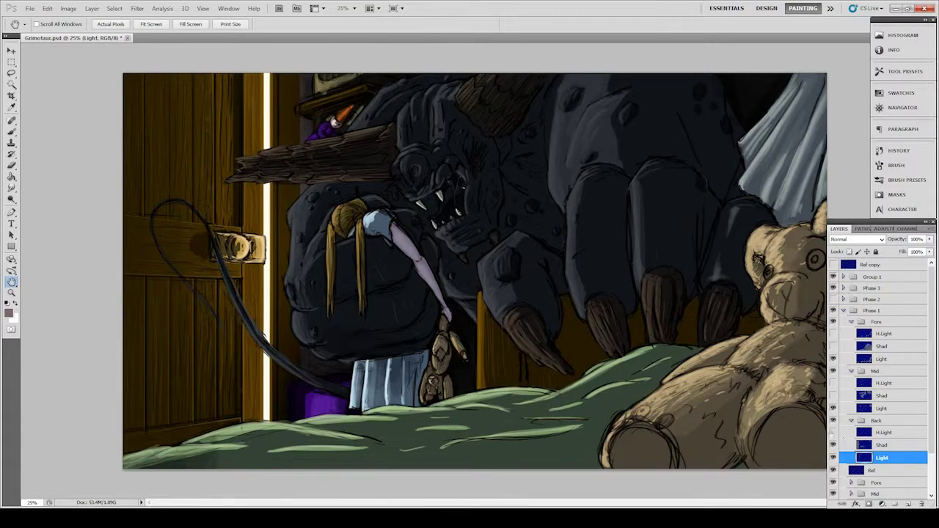
left_click(833, 397)
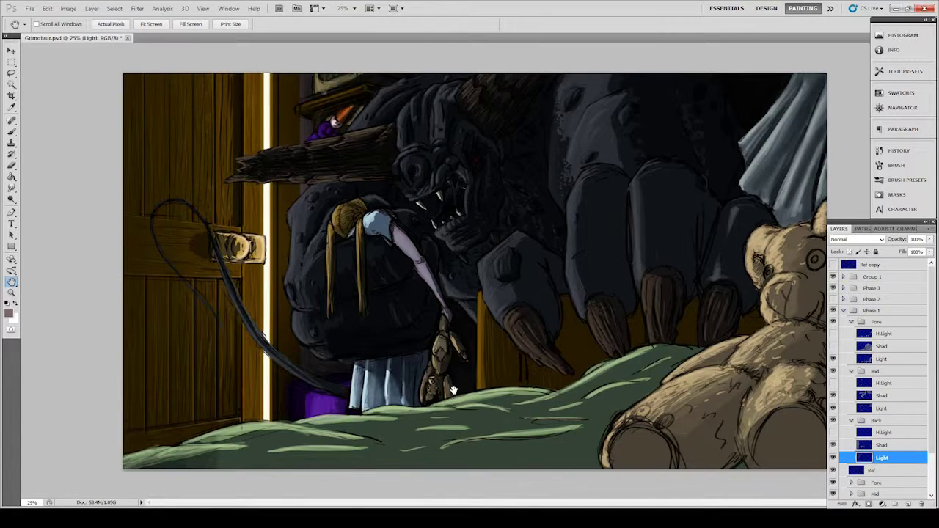
left_click(833, 347)
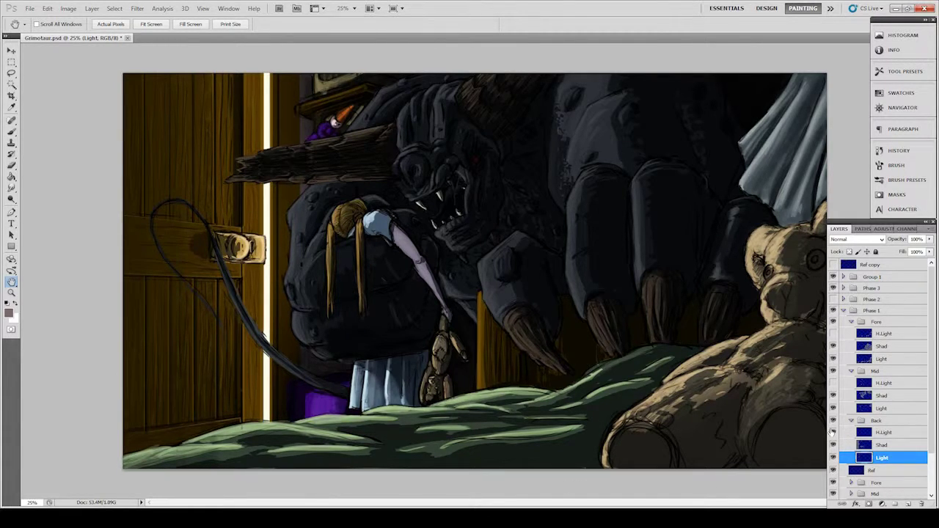
left_click(833, 383)
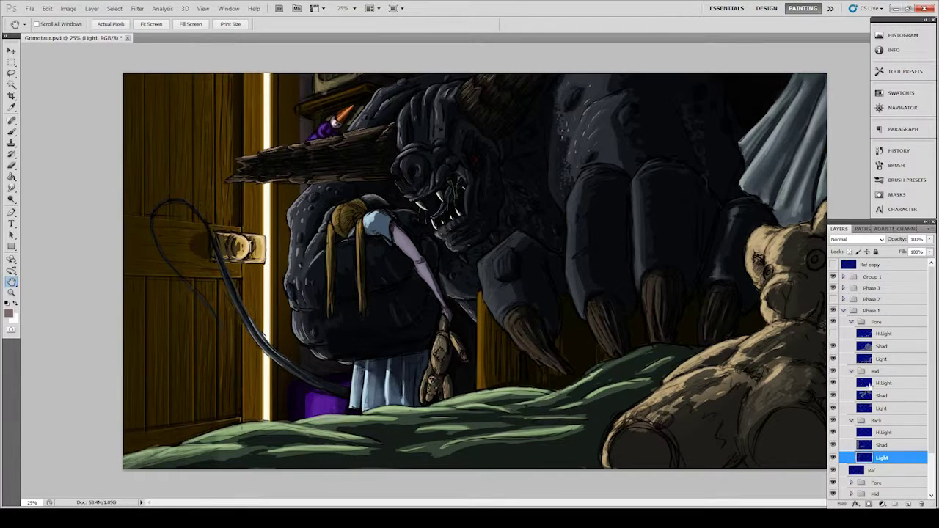
left_click(833, 383)
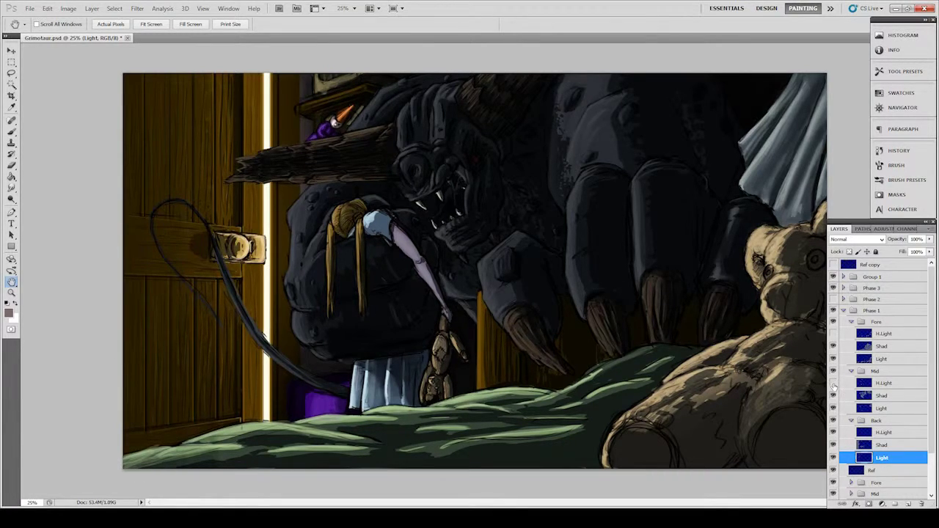
left_click(833, 383)
left_click(833, 384)
left_click(833, 383)
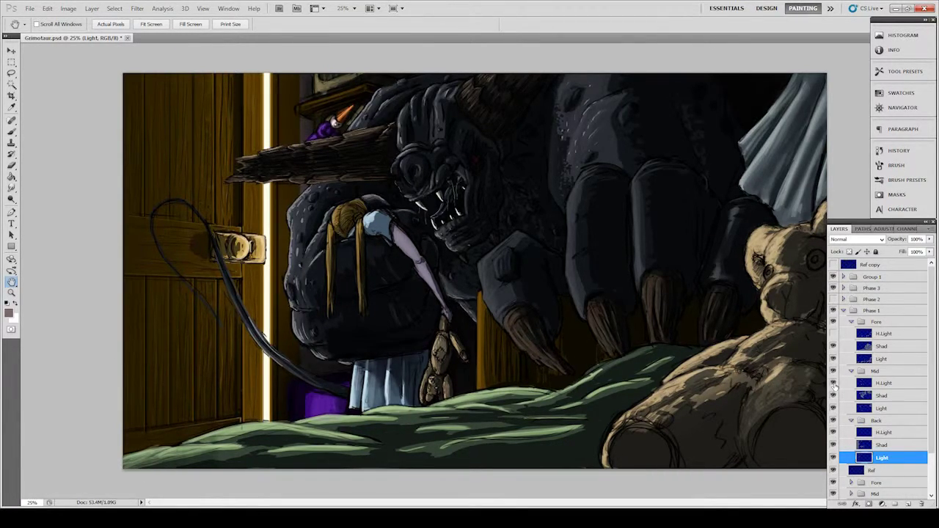
left_click(833, 334)
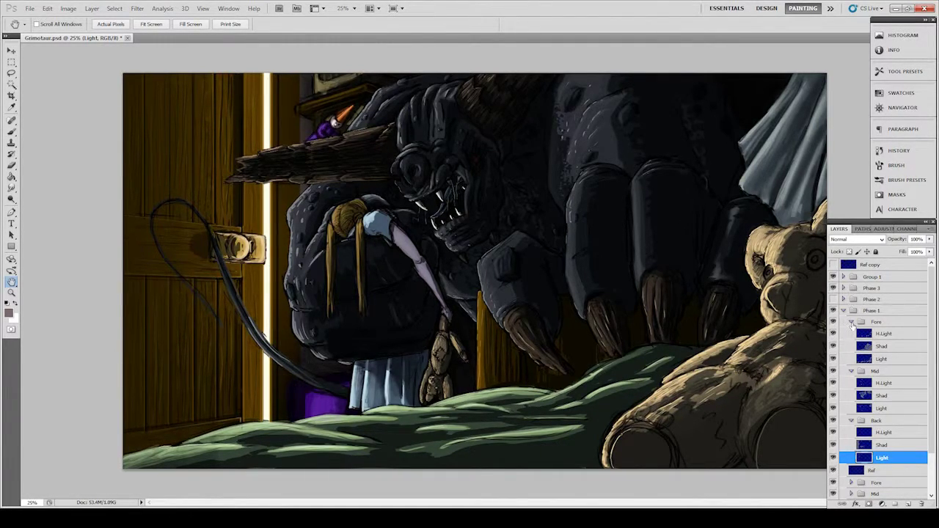
Step: Collapse the Fore, Mid, Back and Phase 1 groups and select the Phase 2 group
left_click(851, 322)
left_click(851, 334)
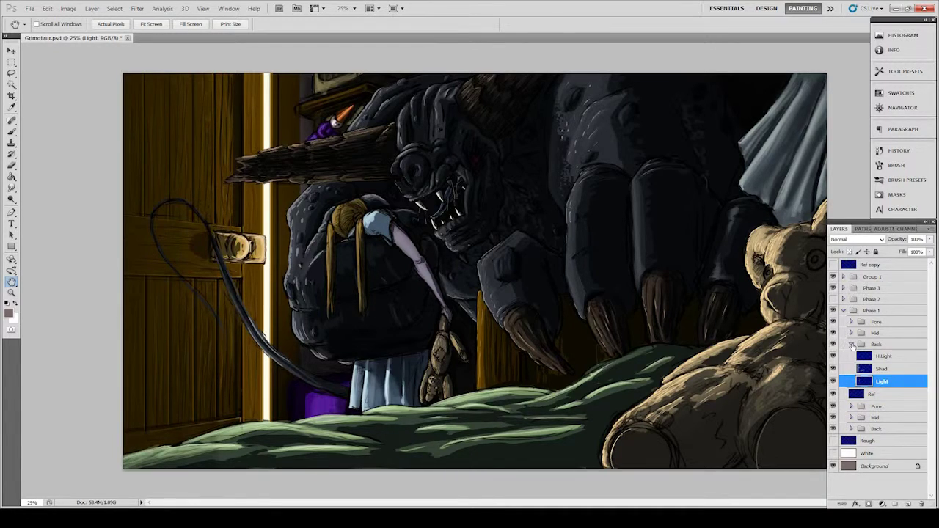
left_click(851, 345)
left_click(843, 311)
left_click(846, 300)
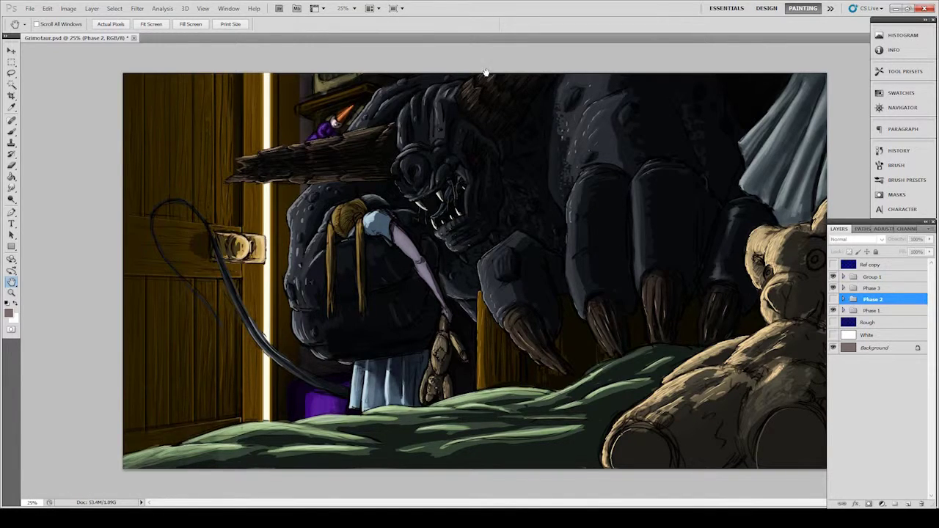
Step: Expand and show Phase 2, expand its Back, Mid and Fore groups, and select Back p1
left_click(844, 299)
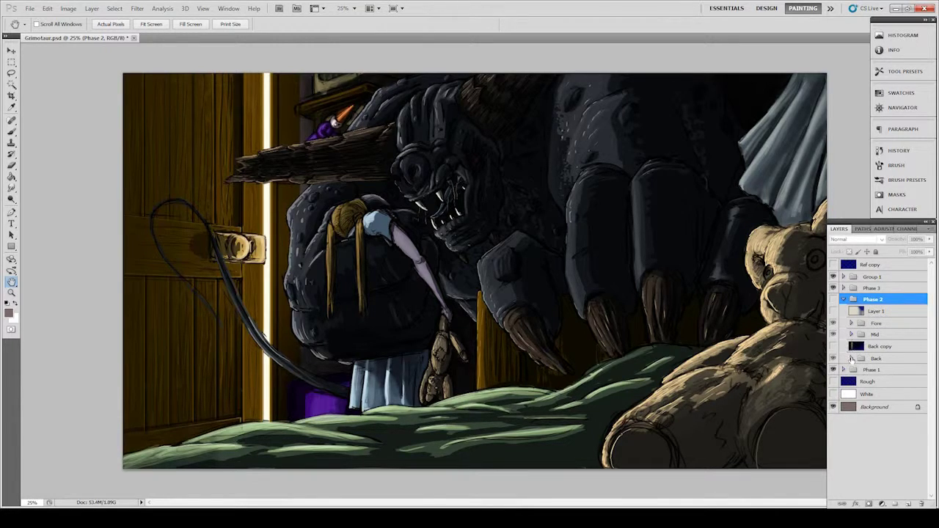
left_click(833, 300)
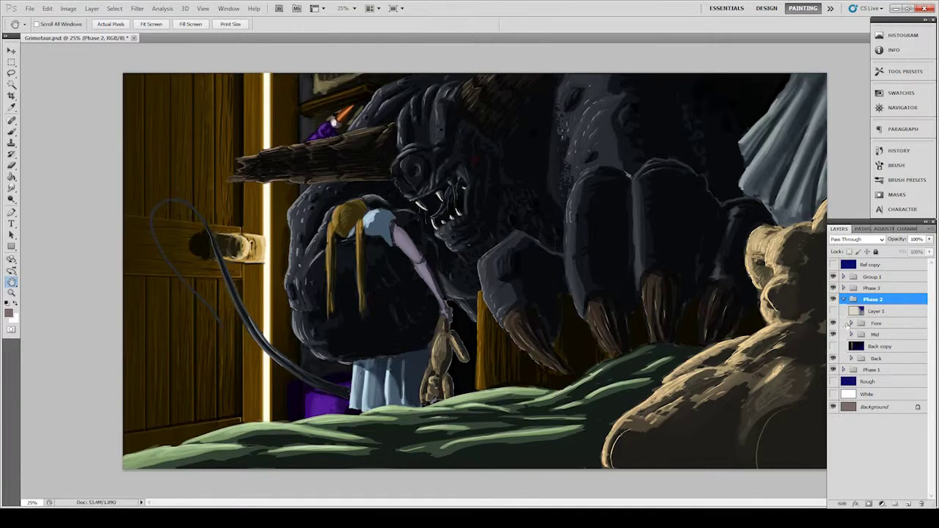
left_click(849, 358)
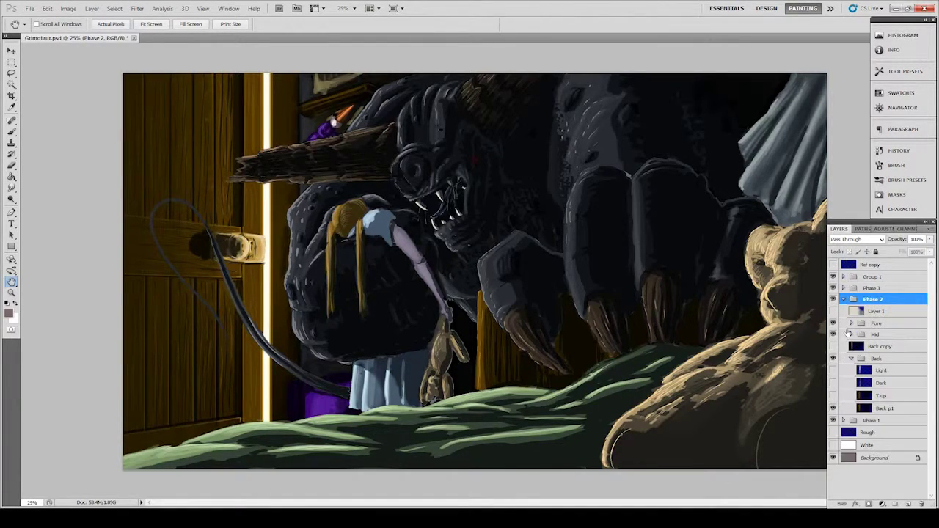
left_click(887, 409)
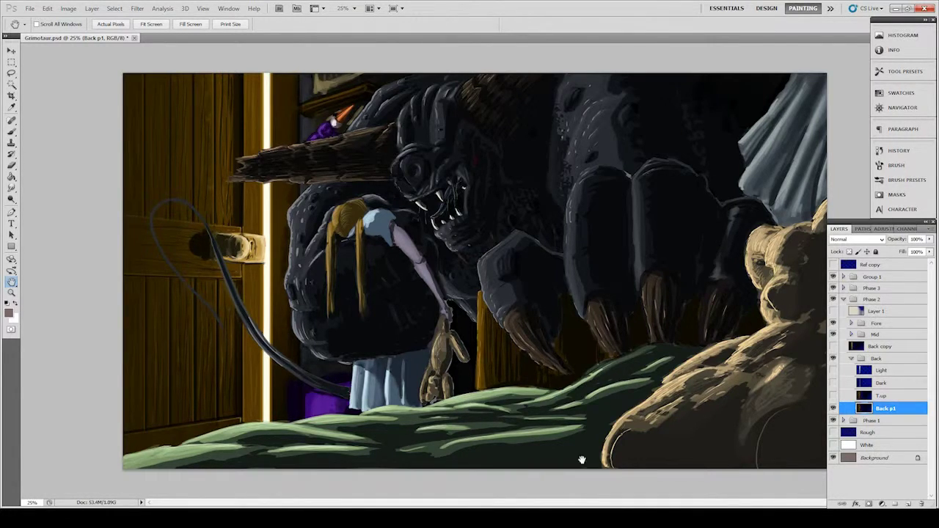
left_click(850, 335)
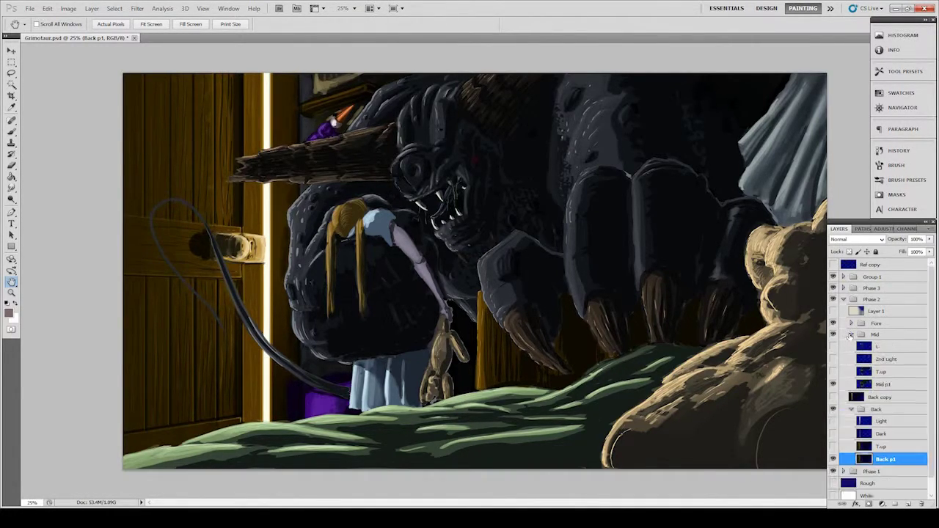
left_click(851, 324)
scroll(884, 367, "down", 2)
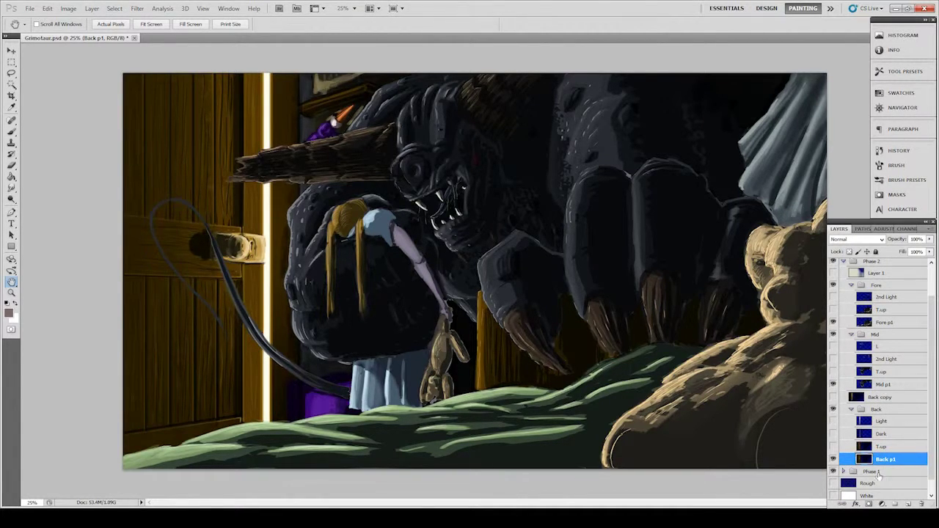
Step: Toggle Back p1, Mid p1 and Fore to compare, leave them visible, and select Mid T.up
left_click(834, 460)
left_click(835, 460)
left_click(834, 459)
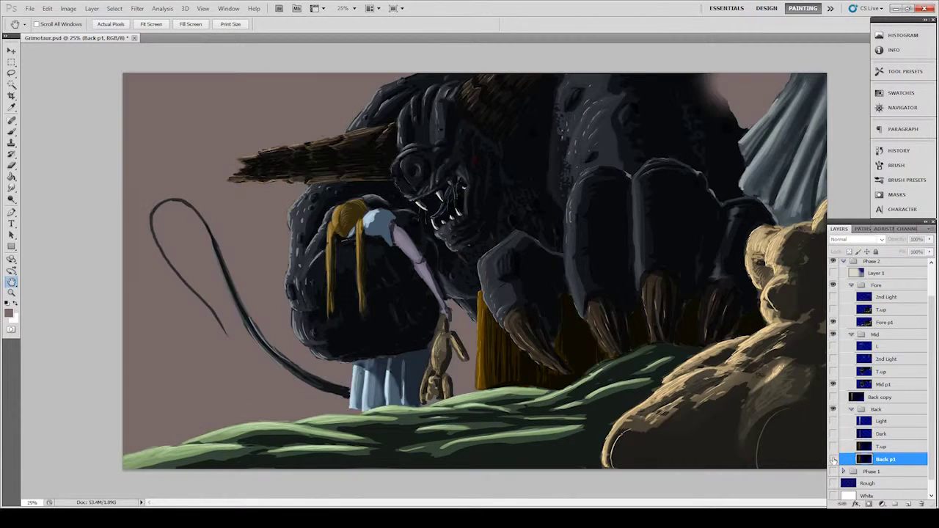
left_click(833, 460)
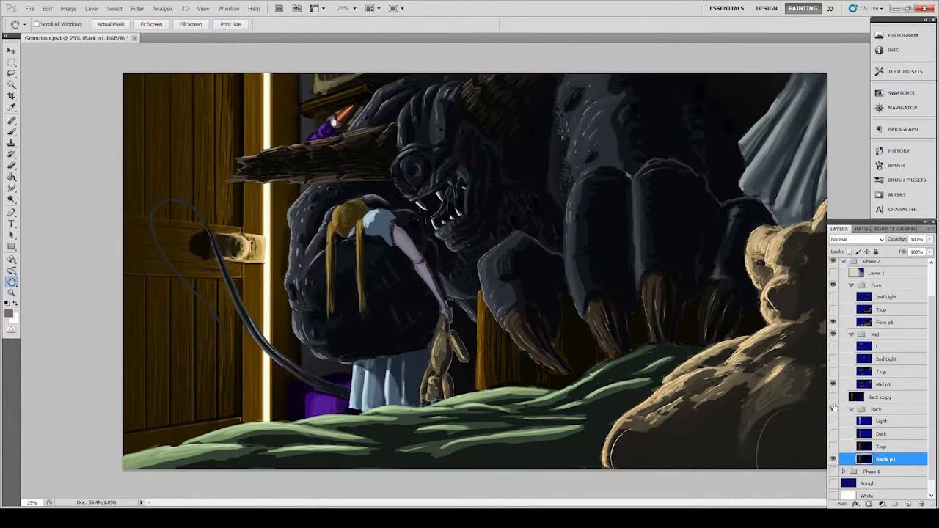
left_click(834, 385)
left_click(834, 385)
left_click(834, 285)
left_click(834, 286)
left_click(833, 286)
left_click(833, 285)
left_click(886, 450)
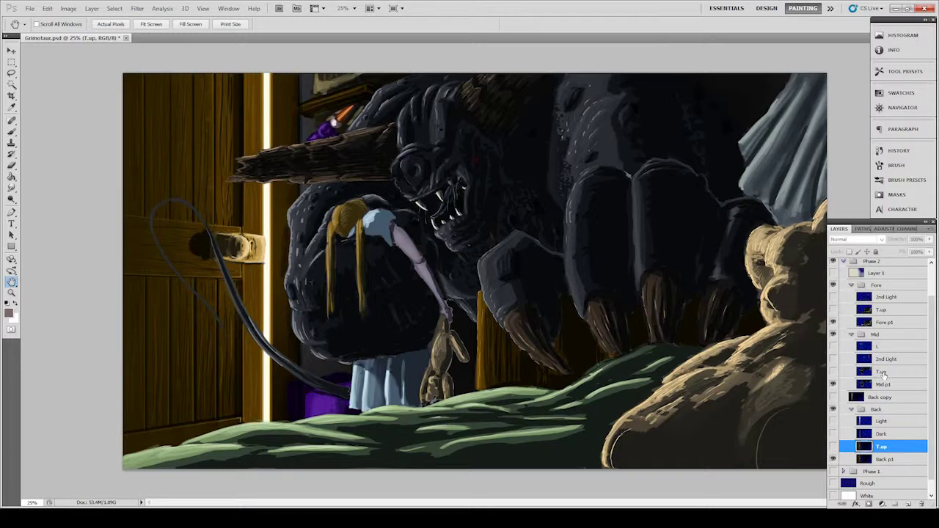
left_click(883, 372)
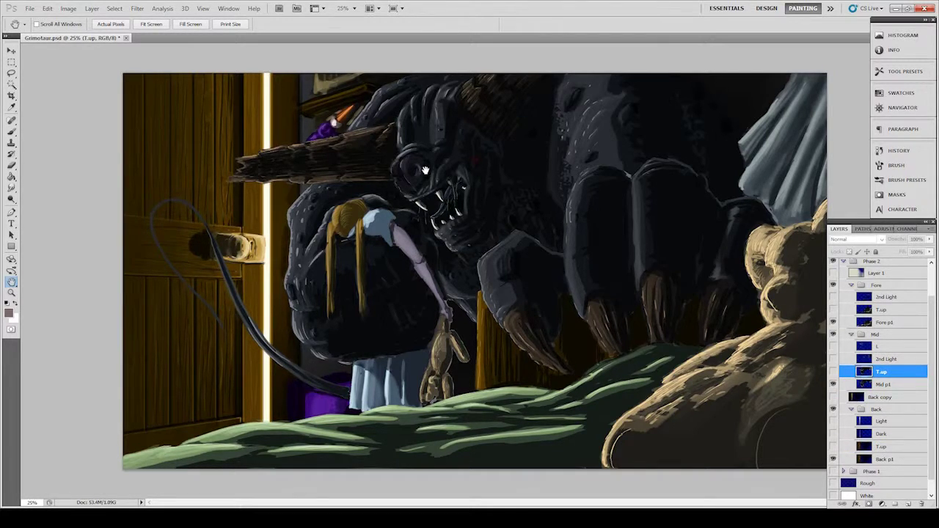
Step: Zoom in on the monster's head and compare the Ref copy sketch lines, leaving them hidden
scroll(441, 172, "up", 5)
left_click_drag(470, 110, 512, 408)
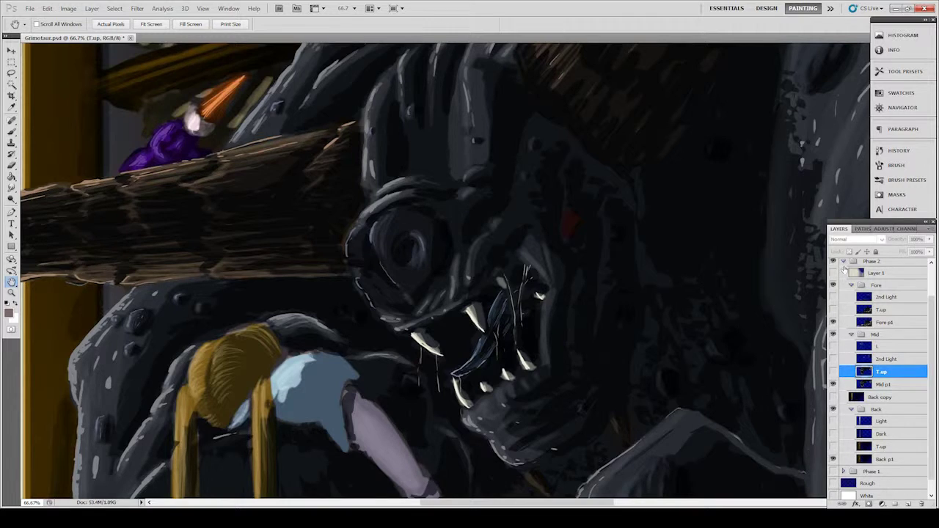
scroll(932, 294, "up", 2)
left_click(833, 264)
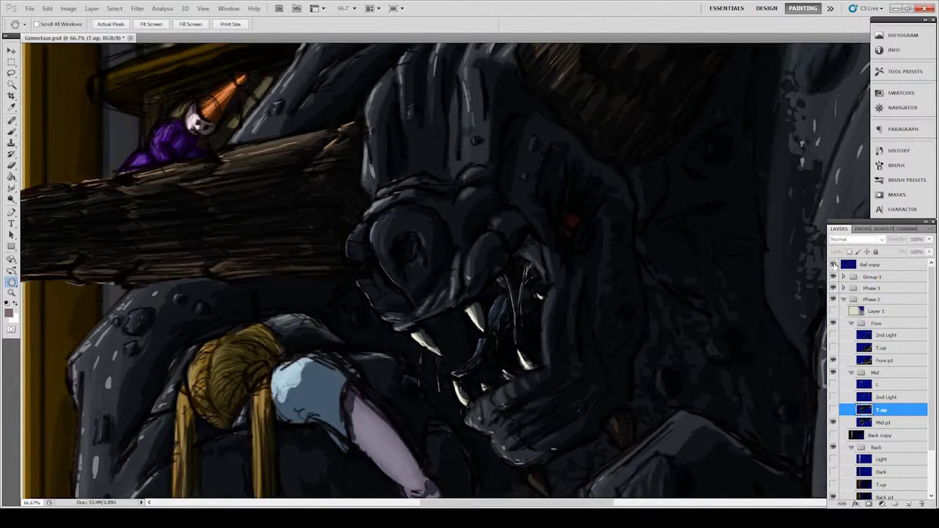
left_click(833, 264)
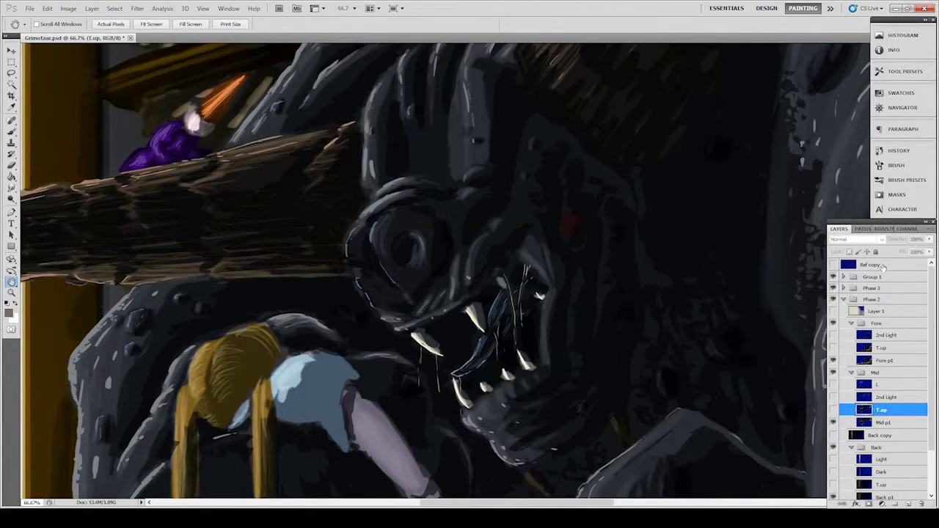
left_click(883, 267)
left_click(834, 265)
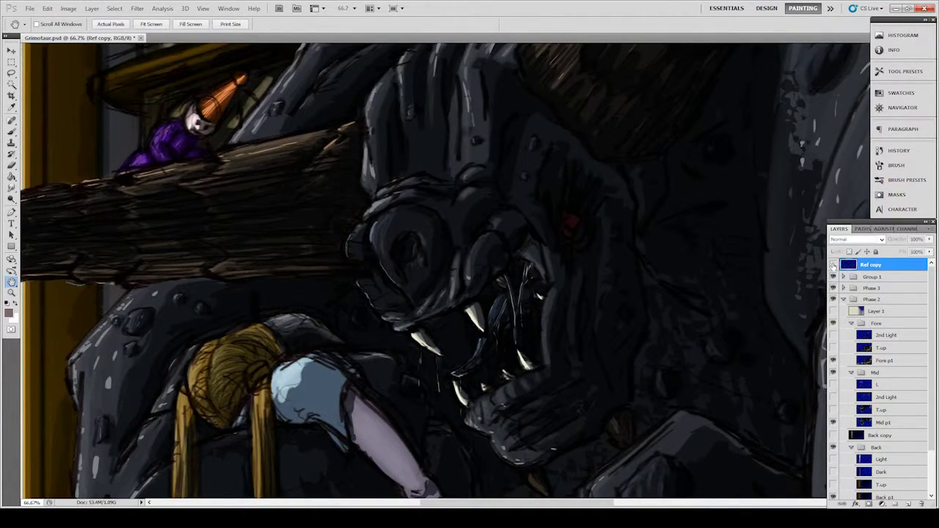
left_click(834, 265)
left_click(834, 265)
left_click(834, 265)
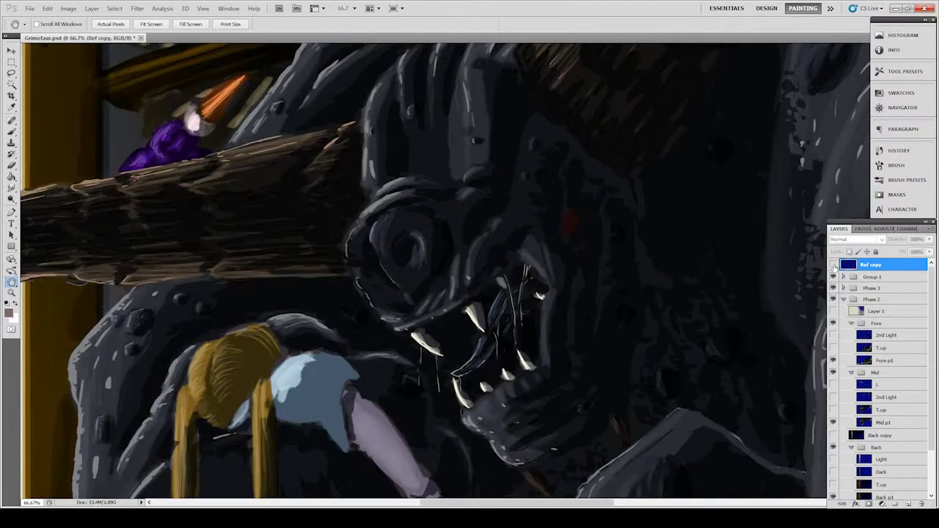
scroll(853, 418, "down", 4)
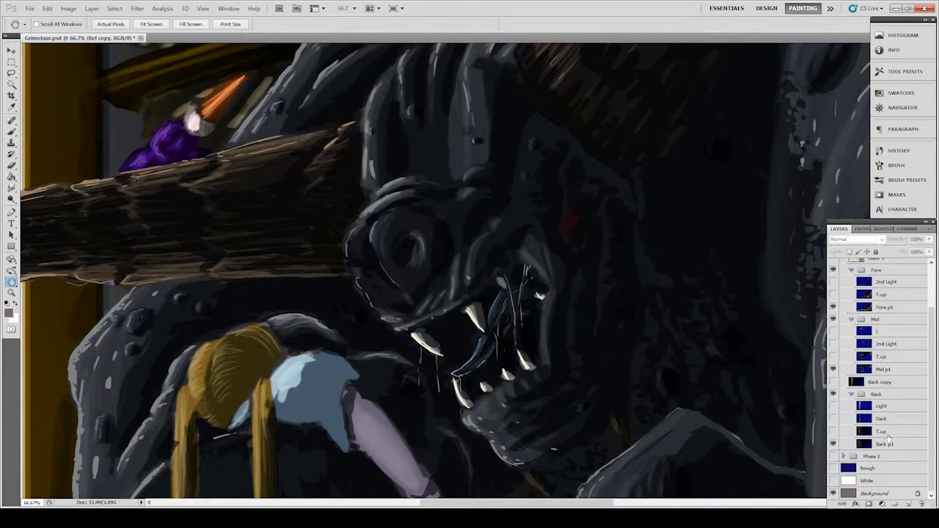
Step: Select the Back group's T.up and toggle the Back and head touch-up layers to compare
left_click(885, 445)
left_click(882, 431)
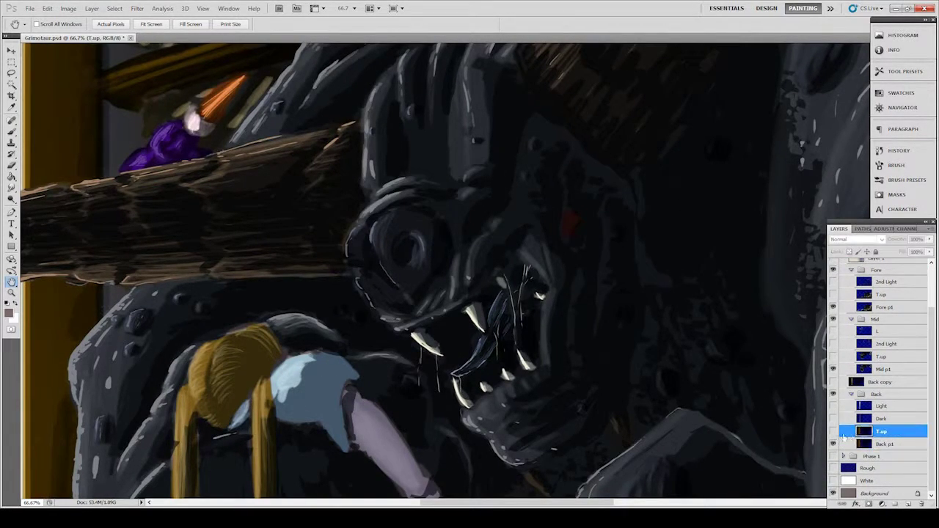
left_click_drag(394, 111, 393, 180)
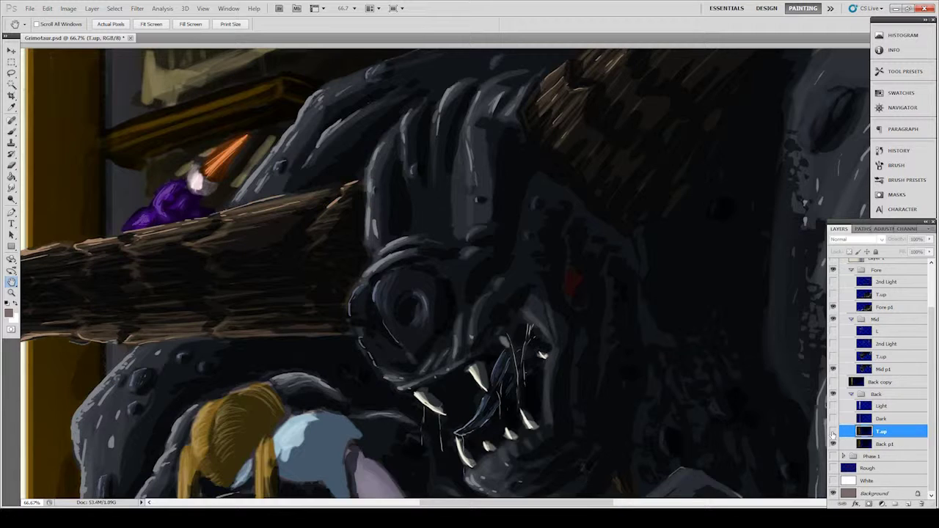
left_click(833, 432)
left_click(833, 432)
left_click(833, 357)
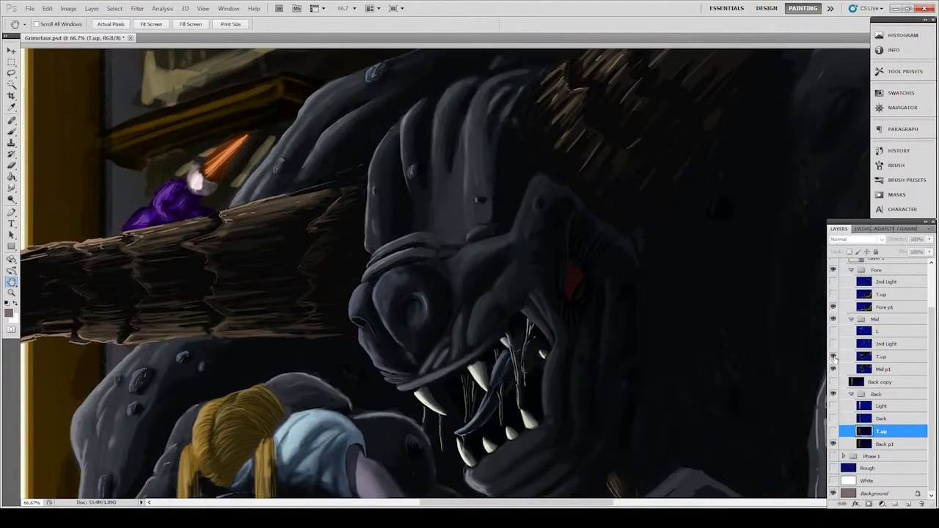
left_click(834, 357)
left_click(833, 357)
left_click(834, 358)
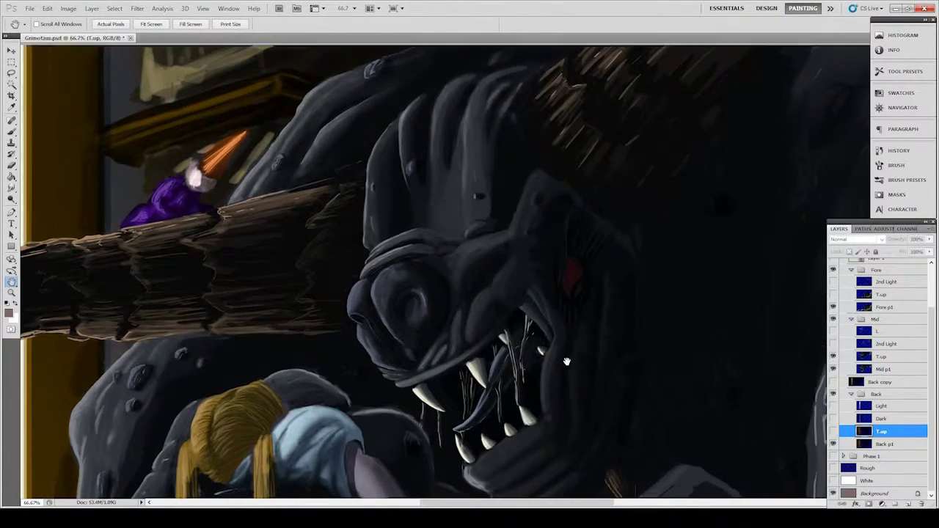
left_click_drag(567, 361, 389, 347)
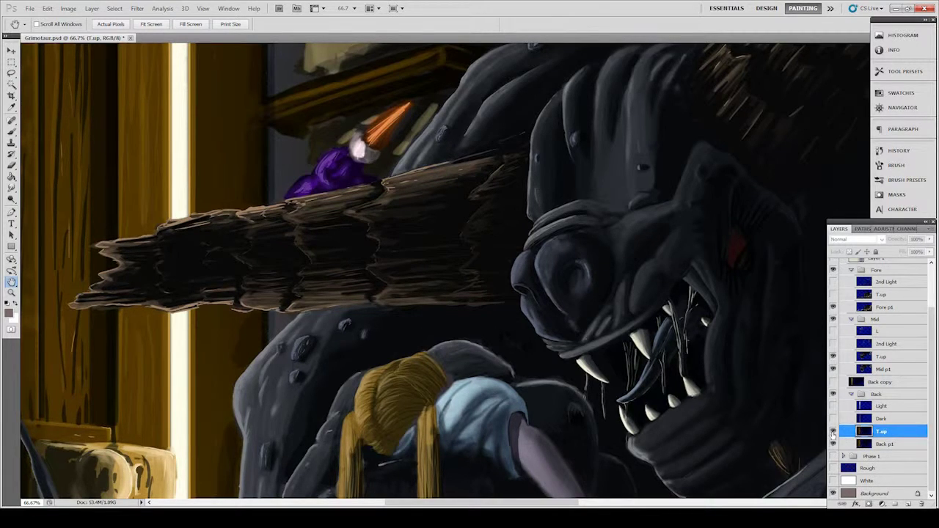
Step: Show the Back and Fore T.up layers, checking the green strokes while panning around the bear and claws
left_click(833, 433)
left_click_drag(786, 436, 516, 394)
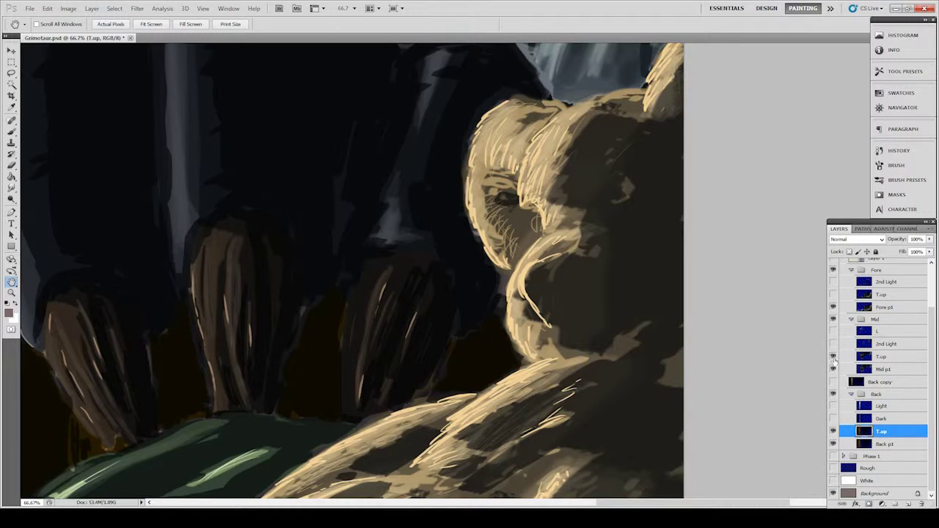
left_click(833, 294)
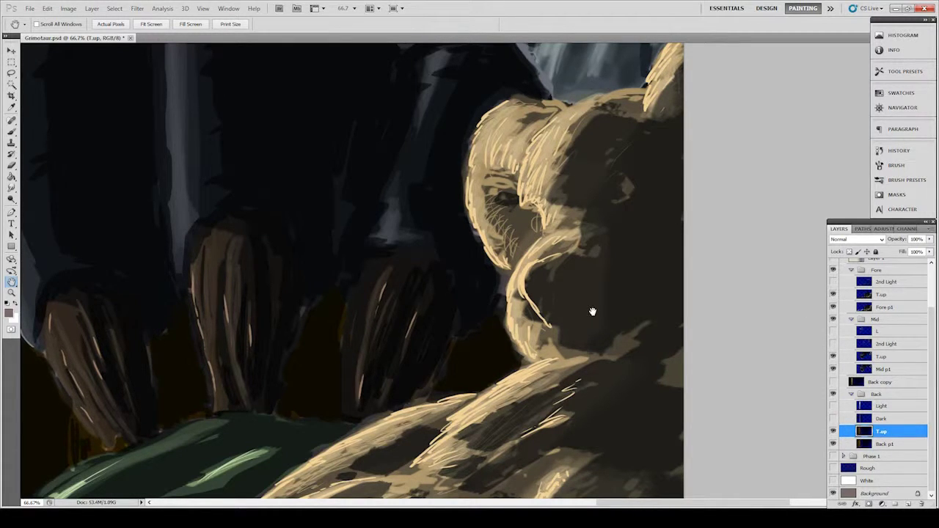
left_click_drag(415, 379, 482, 331)
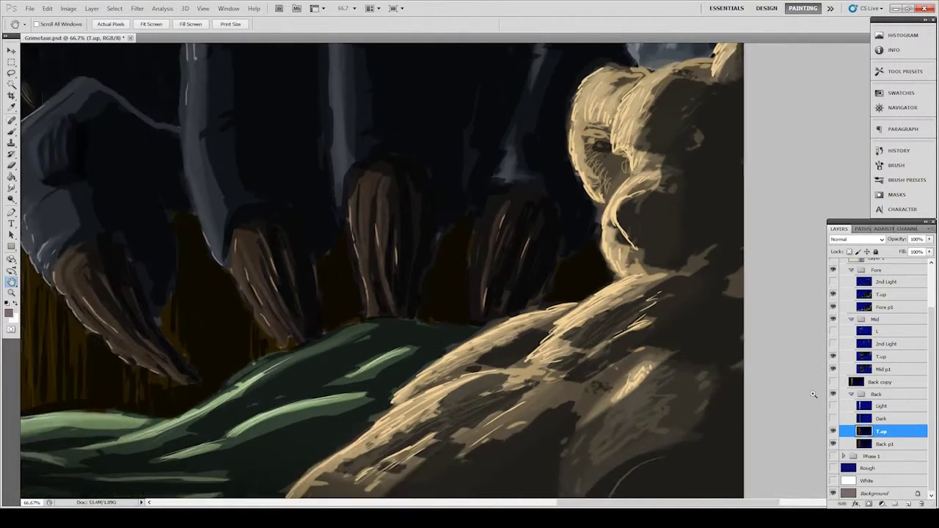
key("ctrl+minus")
left_click_drag(661, 379, 733, 395)
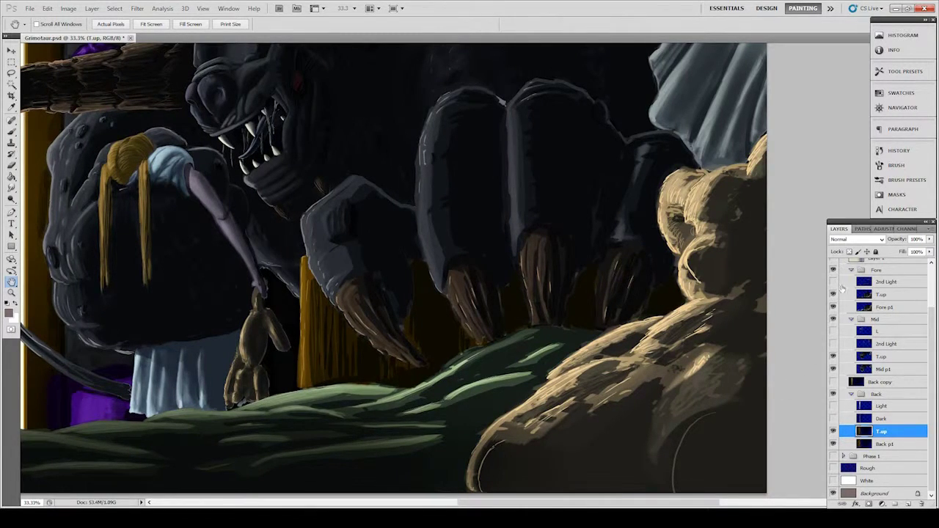
left_click(833, 294)
left_click(833, 294)
left_click(833, 294)
left_click(833, 295)
left_click_drag(415, 370, 536, 363)
left_click_drag(530, 419, 569, 414)
scroll(466, 446, "down", 1)
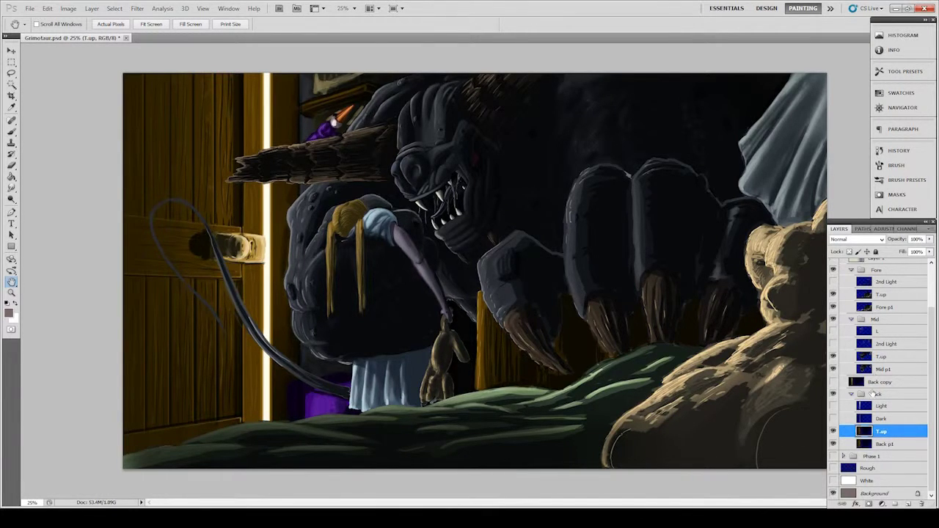
Step: Select and show the Dark layer, then turn on the Light layer to brighten the doorway
left_click(880, 419)
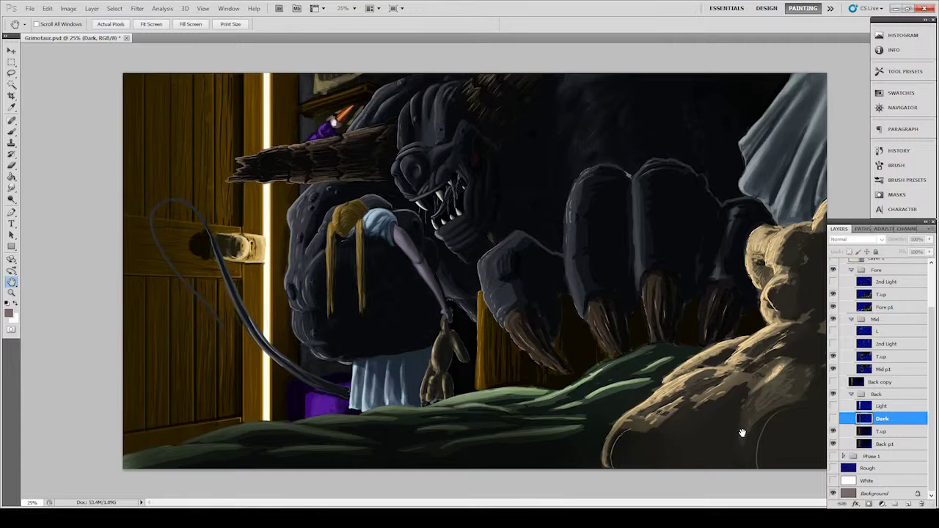
left_click(833, 419)
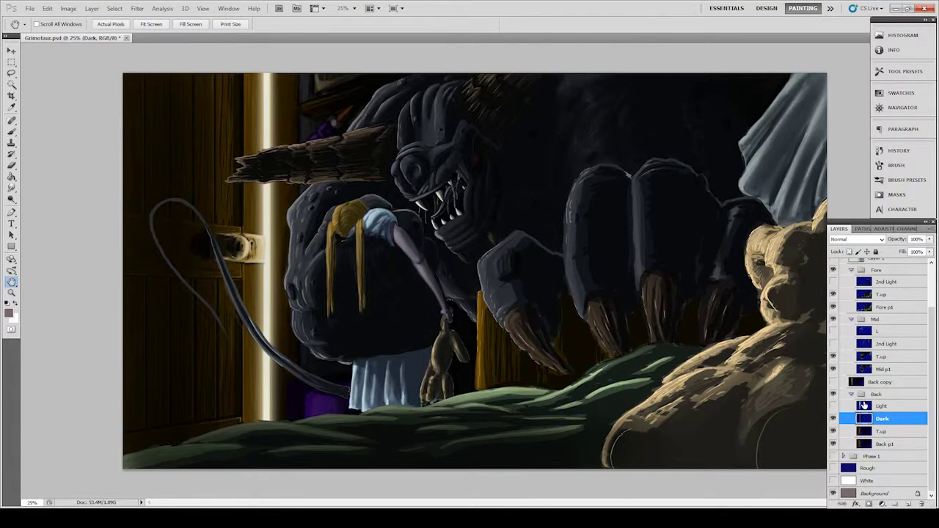
left_click(833, 406)
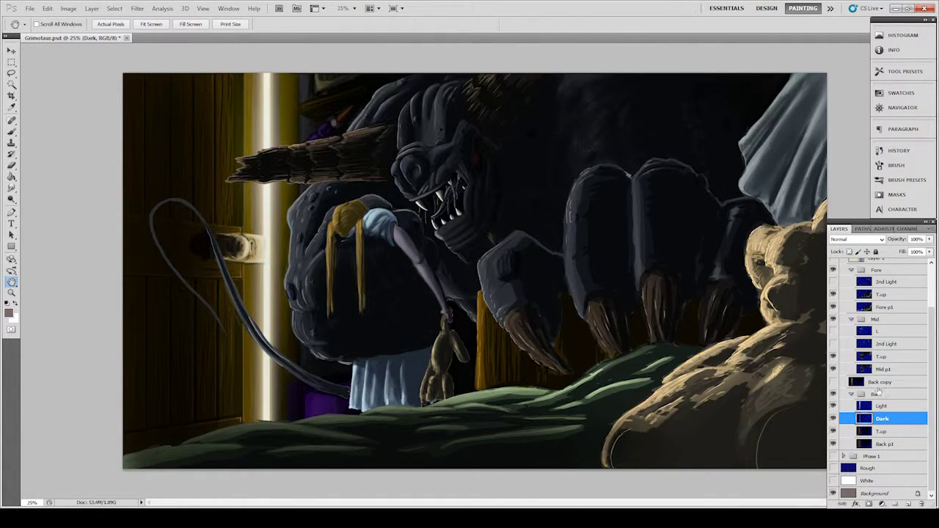
Step: Select the 2nd Light layer and repeatedly toggle it to compare the doorway lighting
left_click(888, 345)
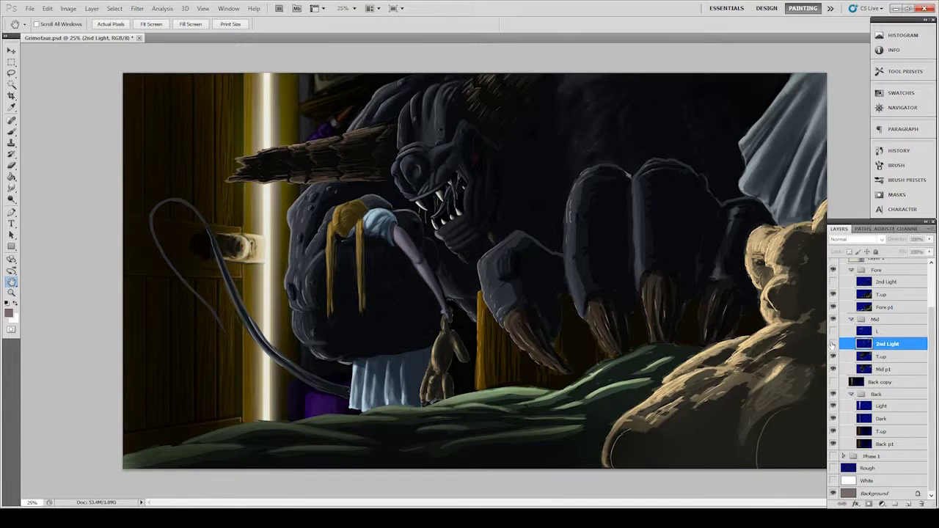
left_click(833, 344)
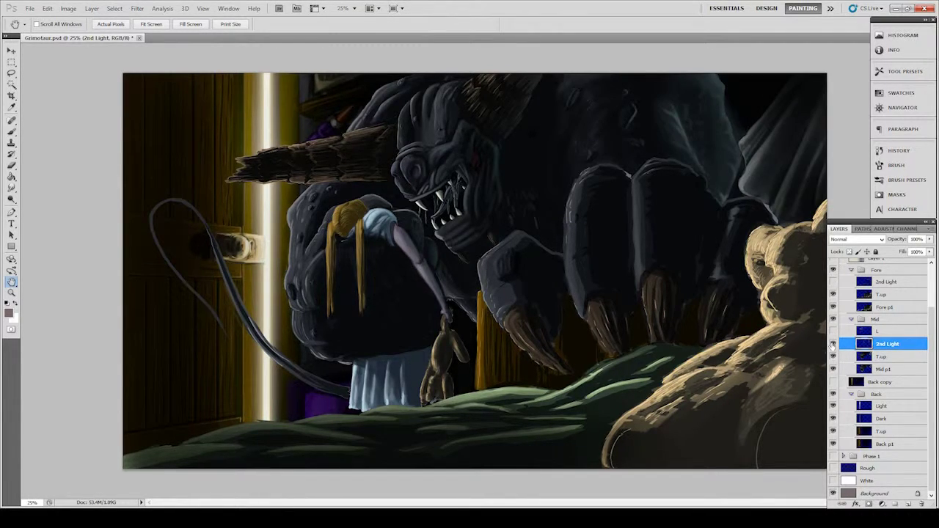
left_click(833, 345)
left_click(833, 344)
left_click(833, 345)
left_click(833, 344)
left_click(833, 343)
left_click(833, 343)
left_click(833, 343)
left_click(833, 343)
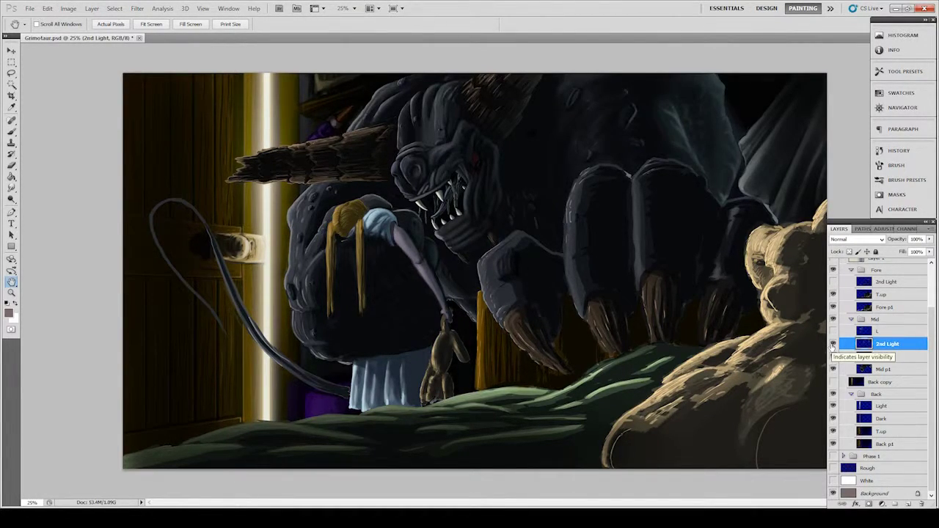
left_click(833, 343)
left_click(833, 344)
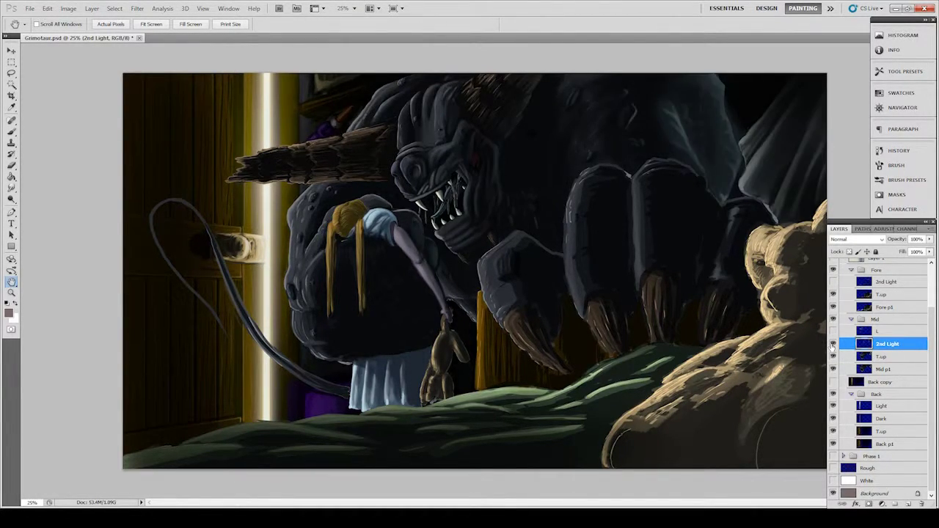
left_click(833, 282)
left_click(833, 282)
left_click(834, 281)
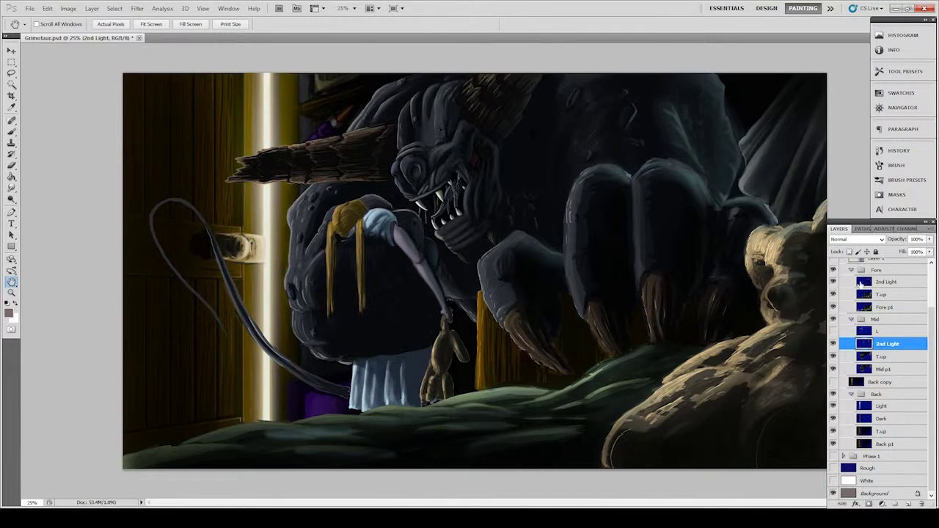
left_click(833, 282)
left_click(833, 282)
Step: Select and show the Color Dodge L layer after comparing, then collapse the Mid group
left_click(870, 334)
left_click(833, 332)
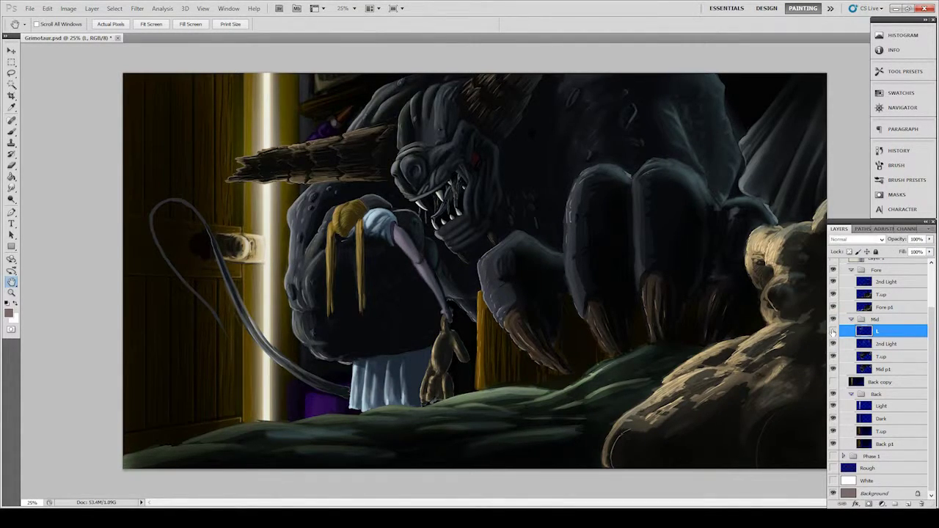
left_click(833, 332)
left_click(833, 331)
left_click(852, 320)
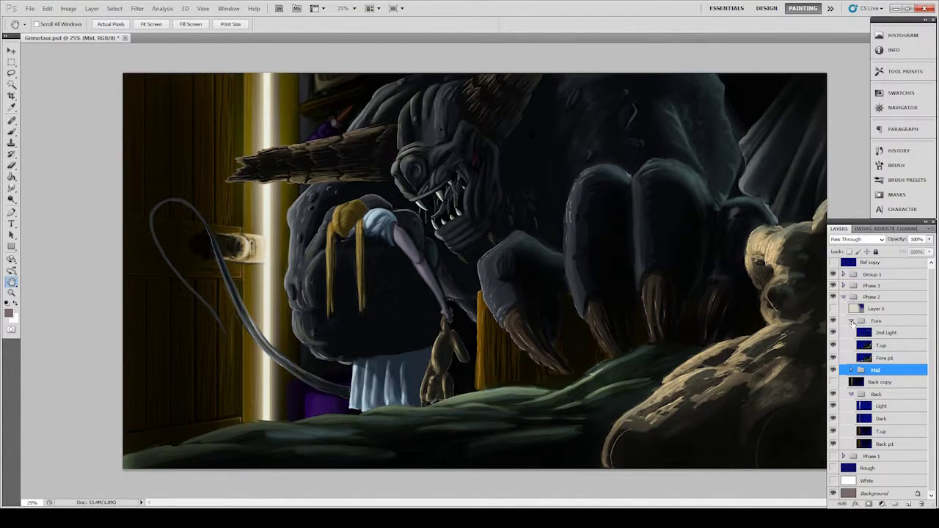
Step: Collapse Fore and Back, leave the 42% Color Burn Layer 1 on after comparing, and collapse Phase 2
left_click(852, 323)
left_click(851, 359)
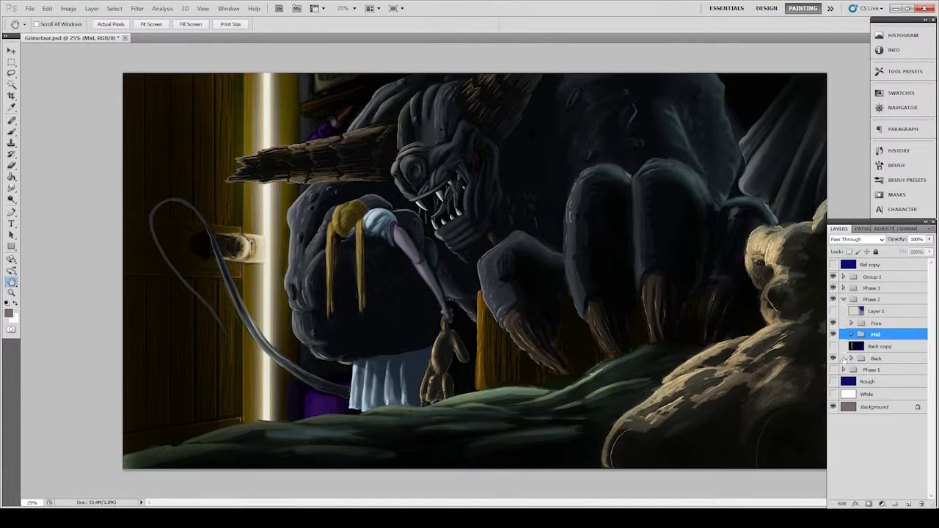
left_click(863, 311)
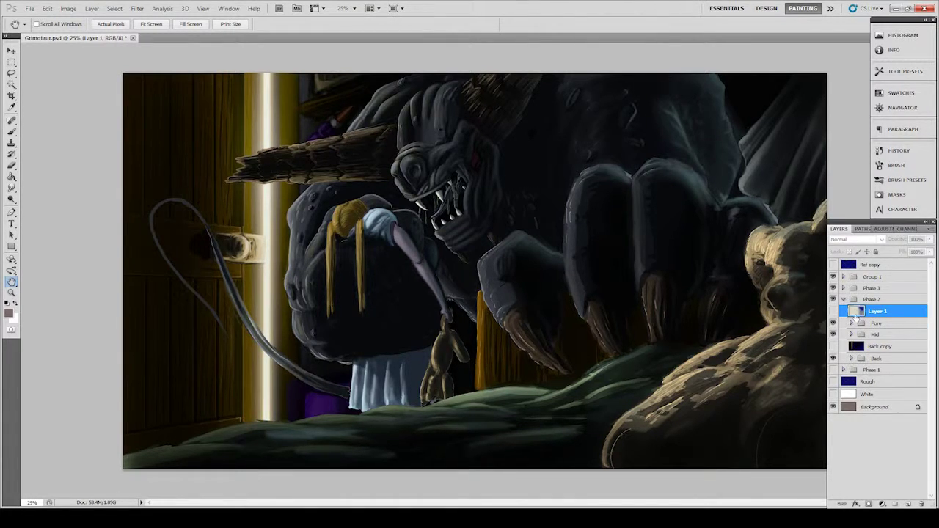
left_click(834, 311)
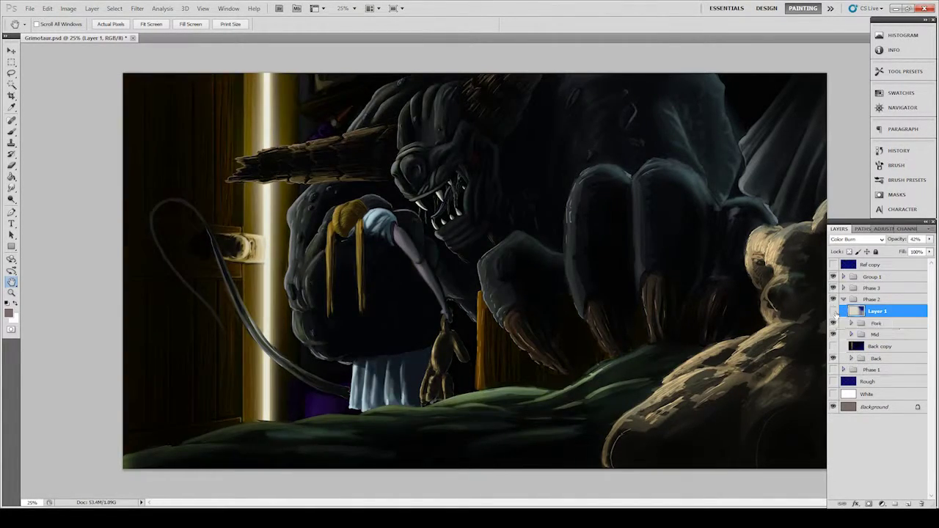
left_click(833, 311)
left_click(834, 311)
left_click(833, 311)
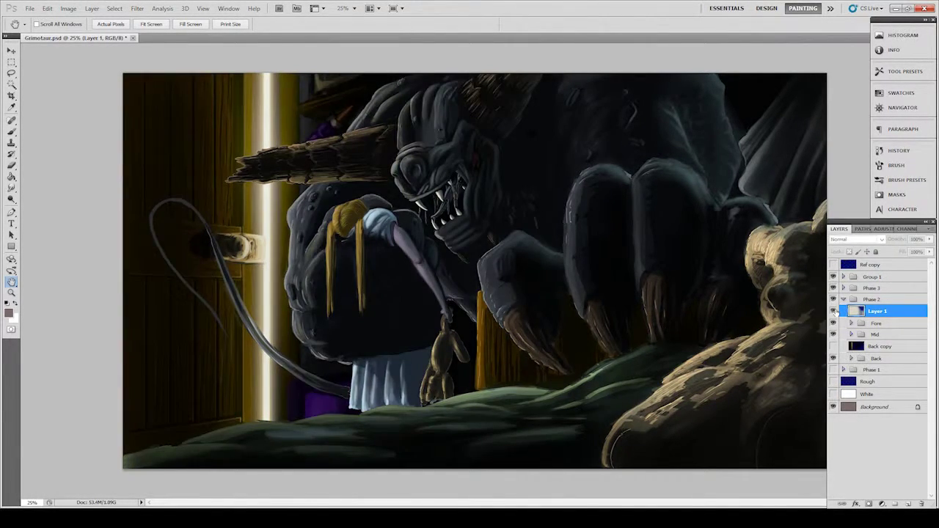
left_click(834, 311)
left_click(834, 311)
left_click(834, 311)
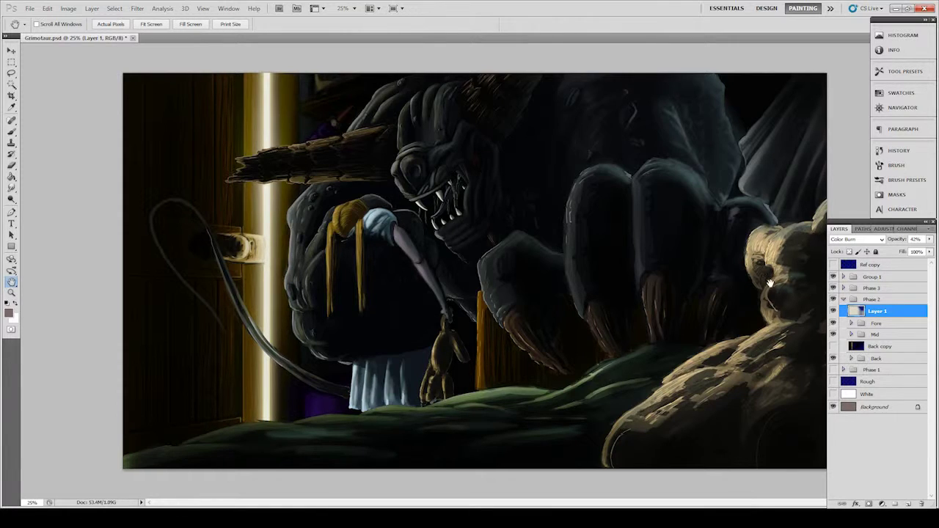
left_click(844, 300)
Step: Expand the Phase 3 group to list its Fore Detail, Detail, Mid Photo and White layers
left_click(864, 289)
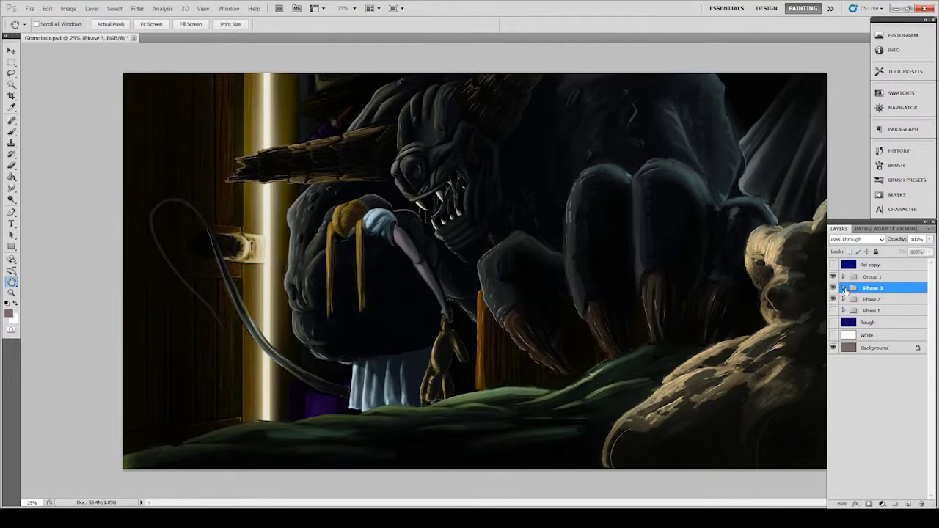
left_click(844, 288)
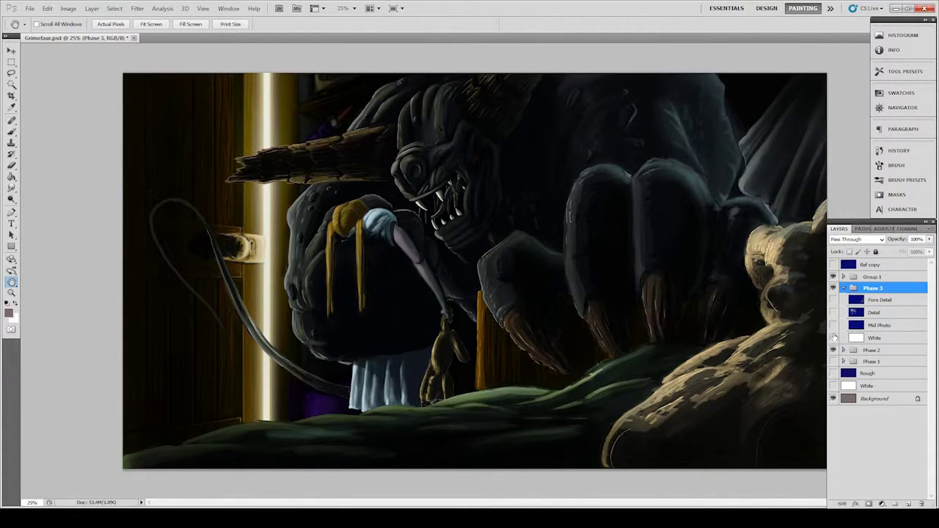
key("ctrl+plus")
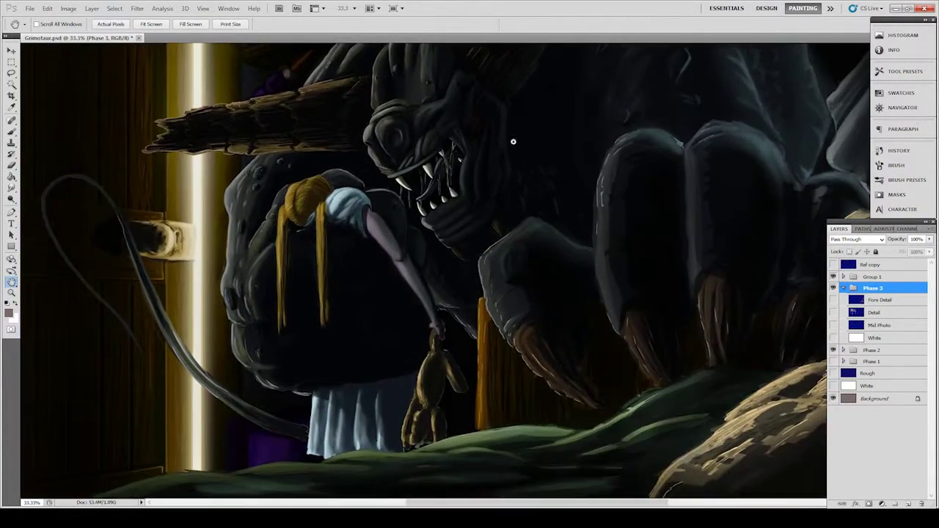
key("ctrl+minus")
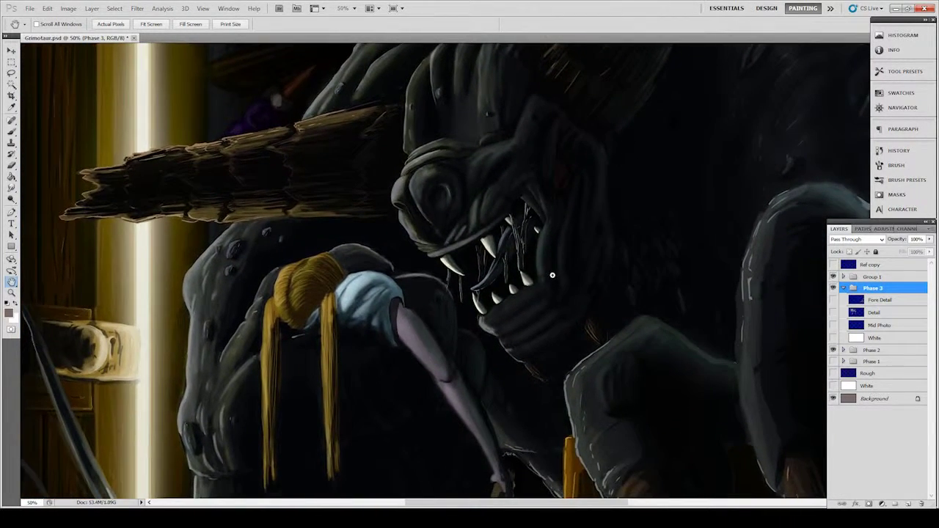
Step: Select Group 1 and zoom out to view the whole painting
key("ctrl+minus")
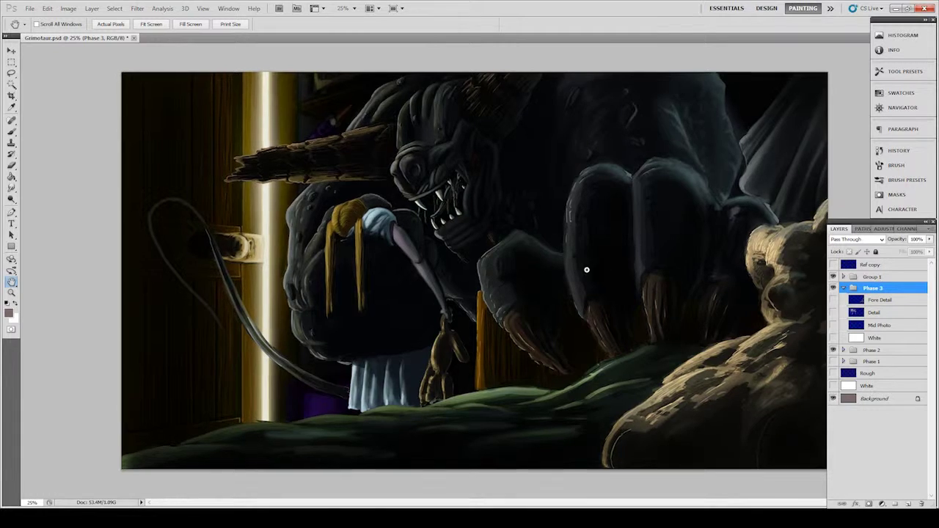
key("ctrl+plus")
left_click_drag(504, 276, 552, 295)
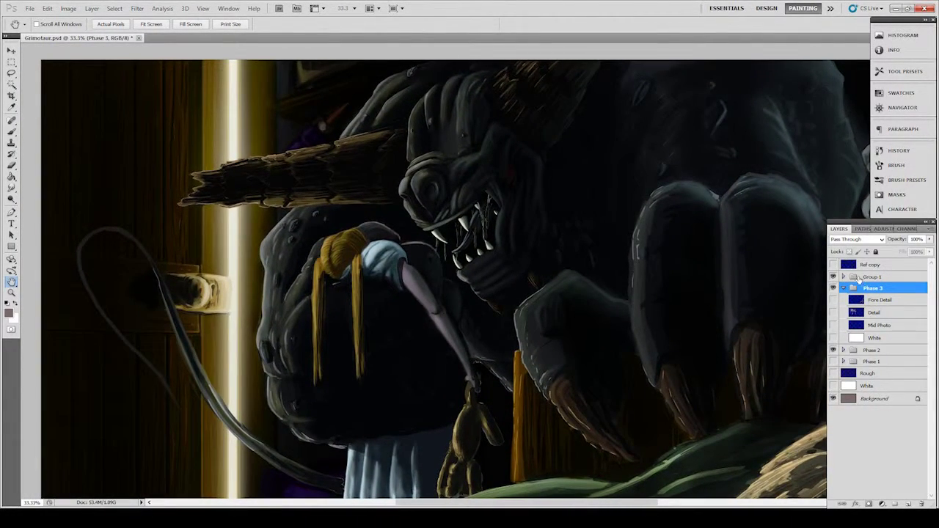
left_click(860, 277)
key("ctrl+minus")
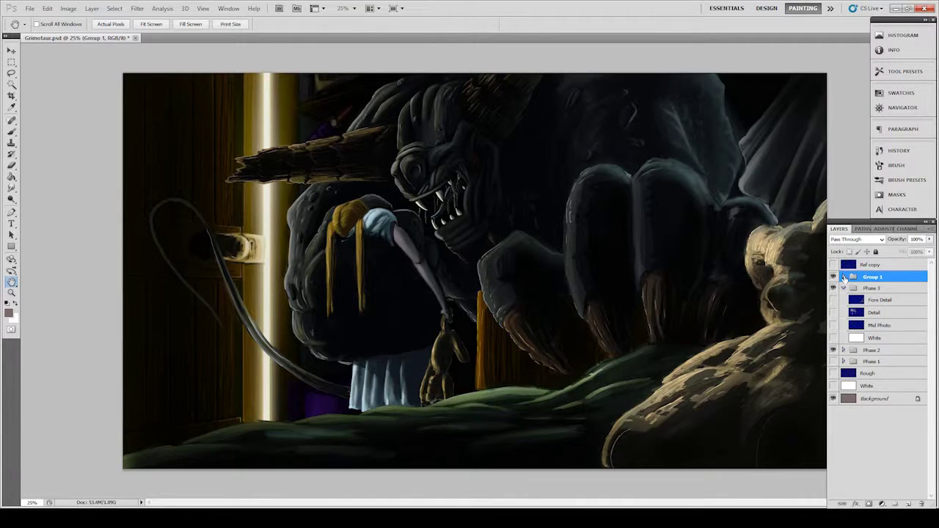
Step: Expand Group 1 and its Phase 3 copy group, and select the Mid Photo layer
left_click(843, 278)
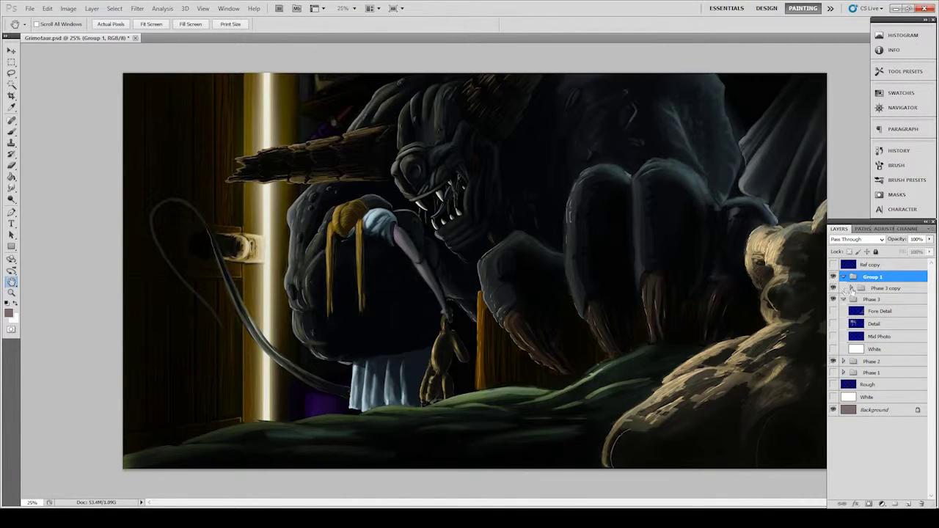
left_click(851, 289)
left_click(651, 253, "ctrl")
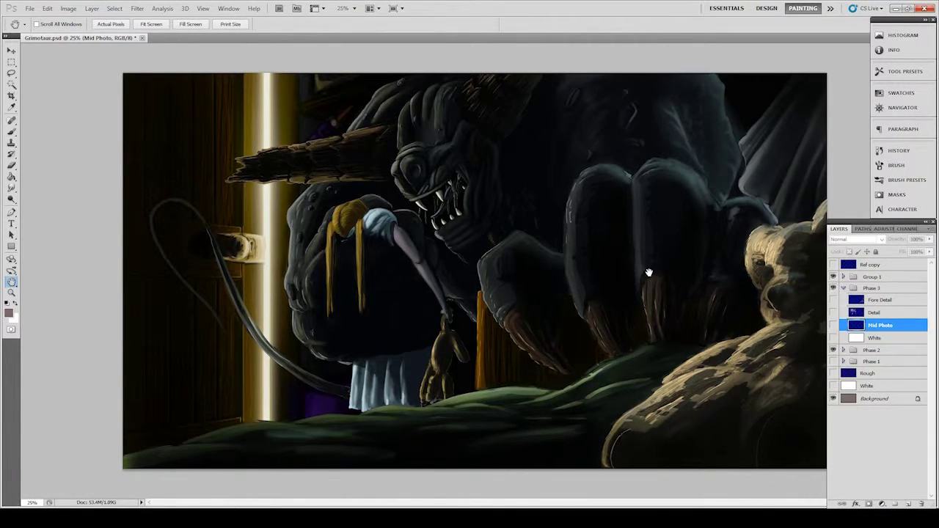
scroll(646, 275, "up", 2)
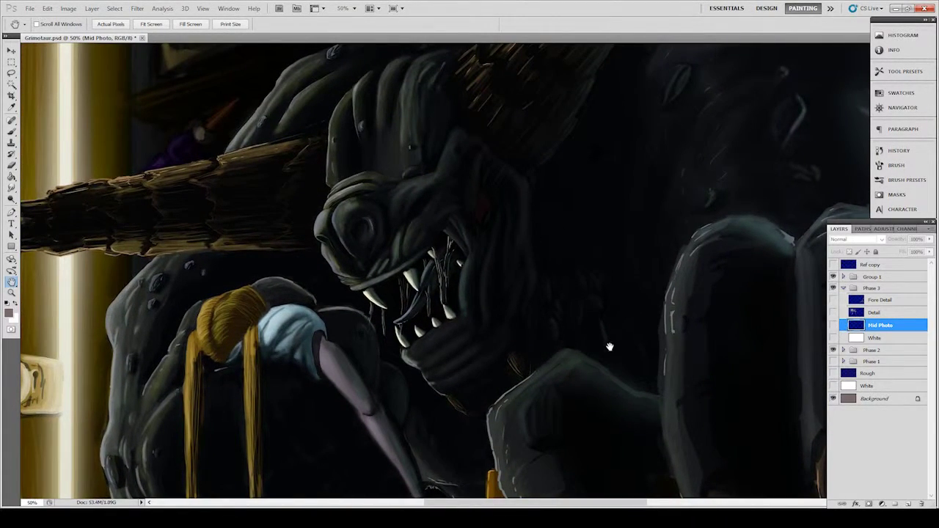
scroll(656, 218, "down", 5)
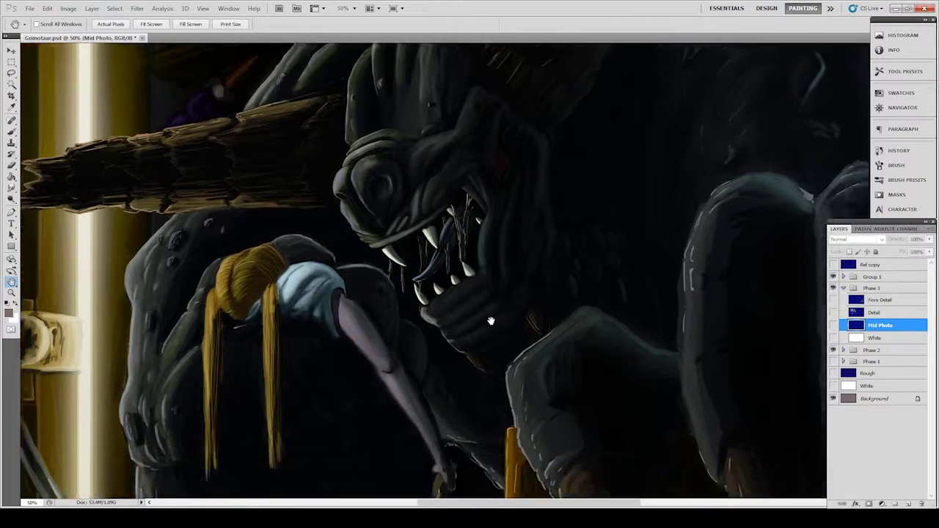
scroll(466, 242, "up", 2)
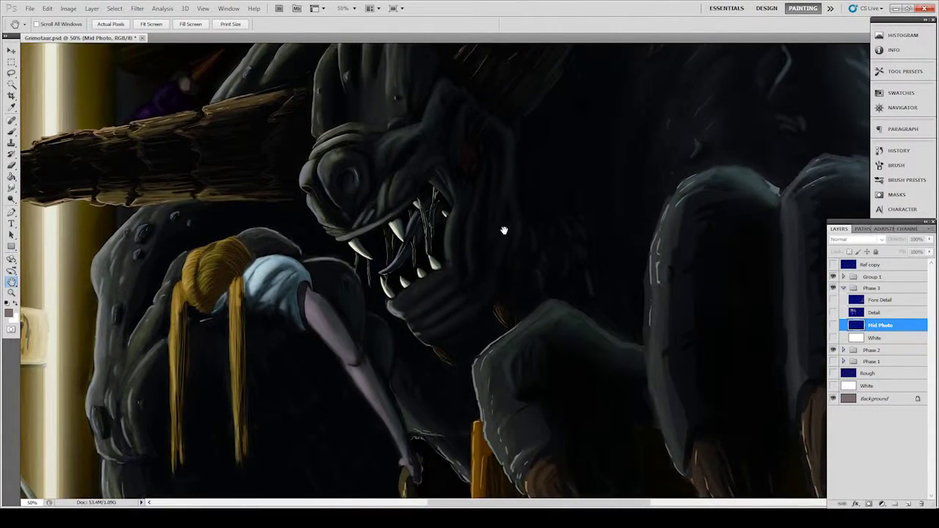
scroll(513, 235, "up", 2)
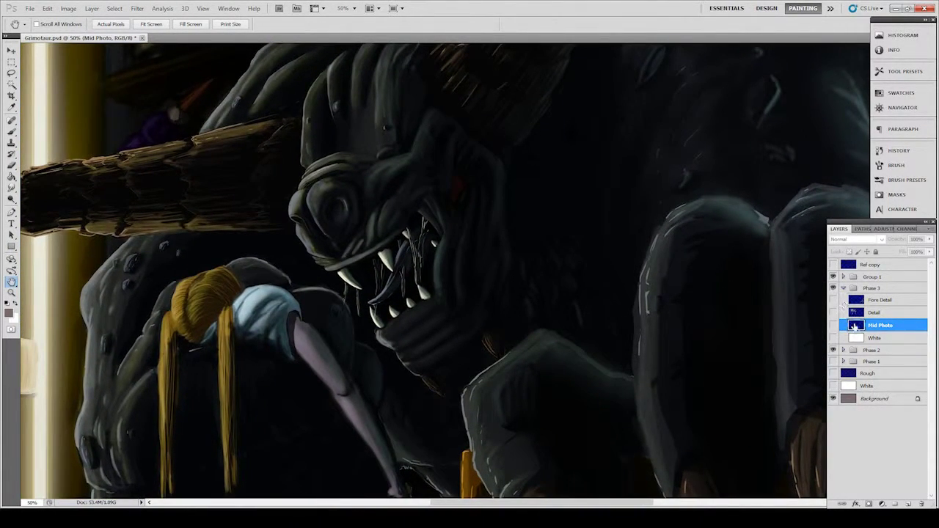
scroll(430, 308, "down", 1)
scroll(431, 308, "left", 1)
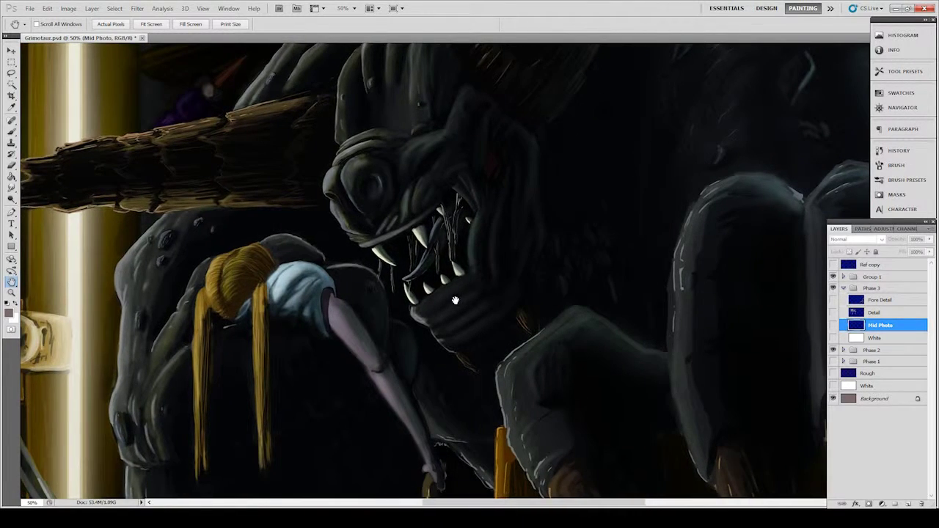
scroll(501, 284, "up", 1)
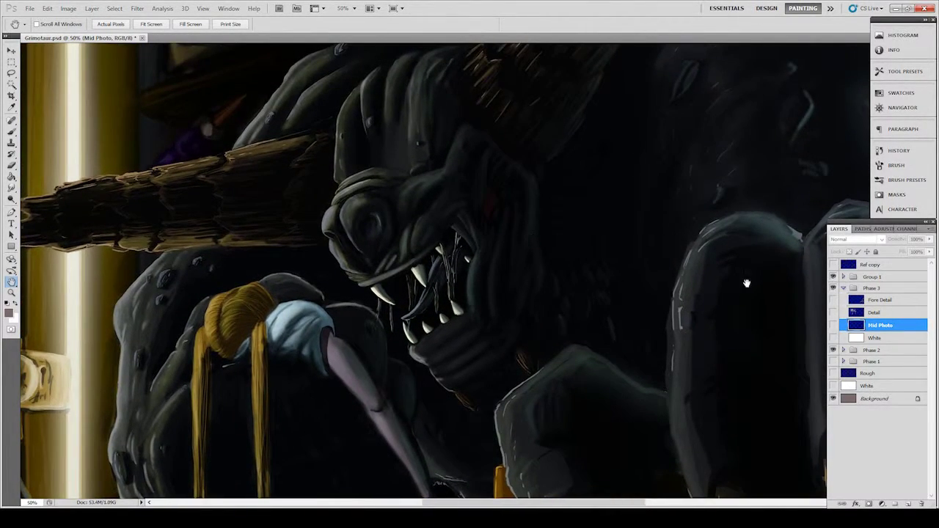
Step: Turn on Mid Photo, toggling it to compare the darker skin texture on the beast
left_click(834, 326)
left_click(834, 327)
left_click(834, 327)
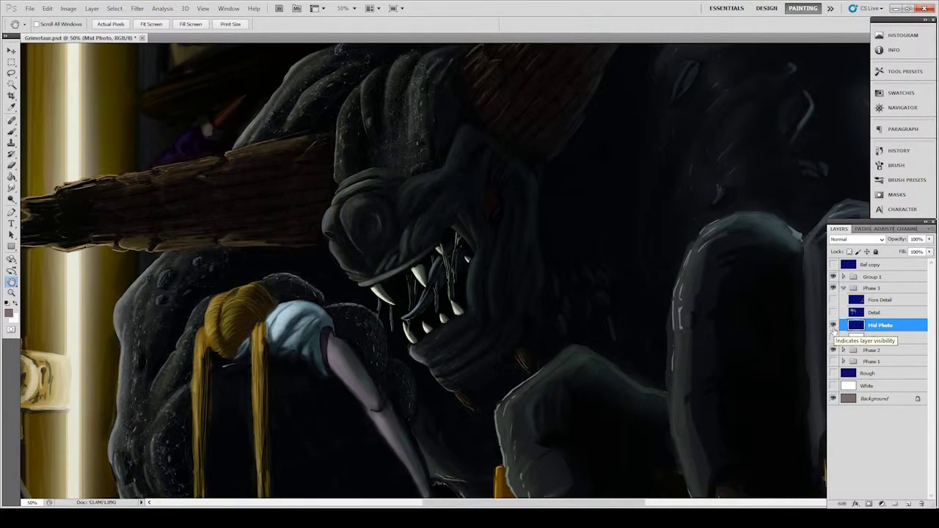
left_click(834, 327)
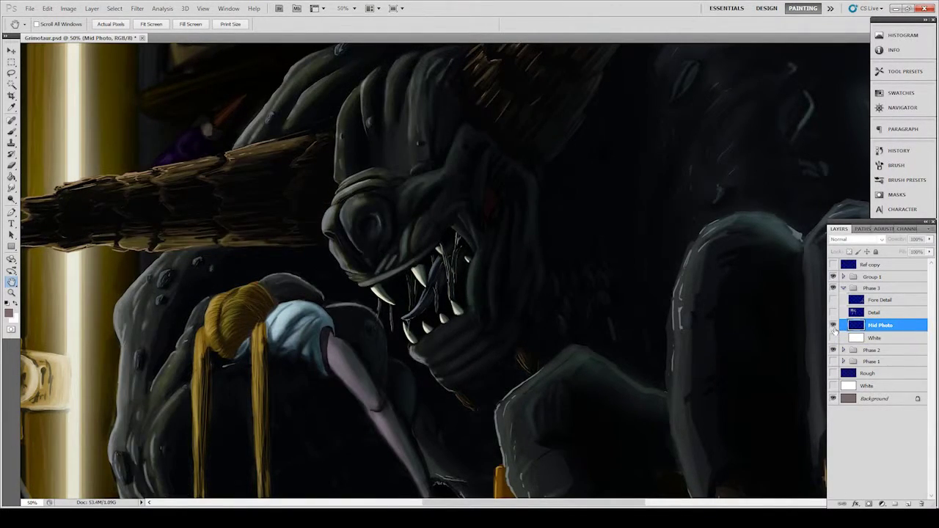
left_click(834, 327)
scroll(593, 300, "up", 4)
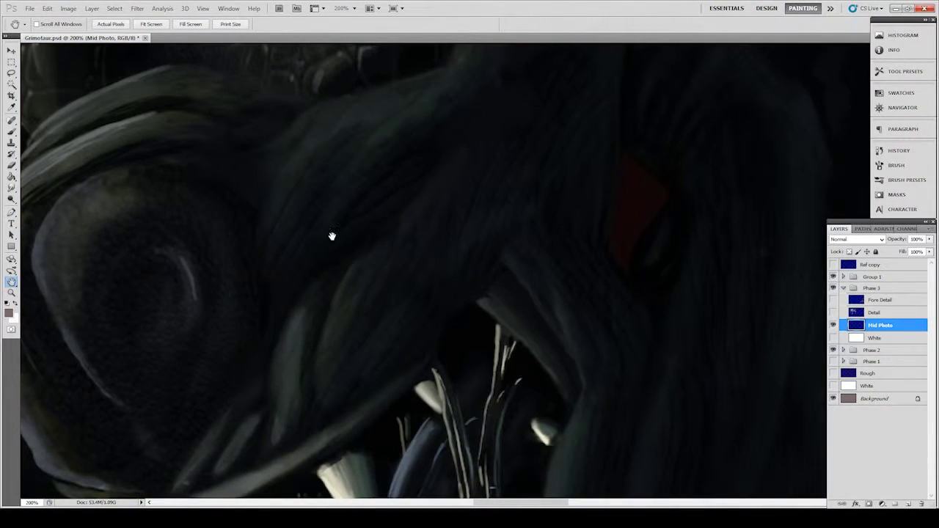
left_click_drag(478, 60, 404, 198)
mouse_move(383, 275)
left_mouse_down()
mouse_move(453, 176)
mouse_move(555, 78)
left_mouse_up()
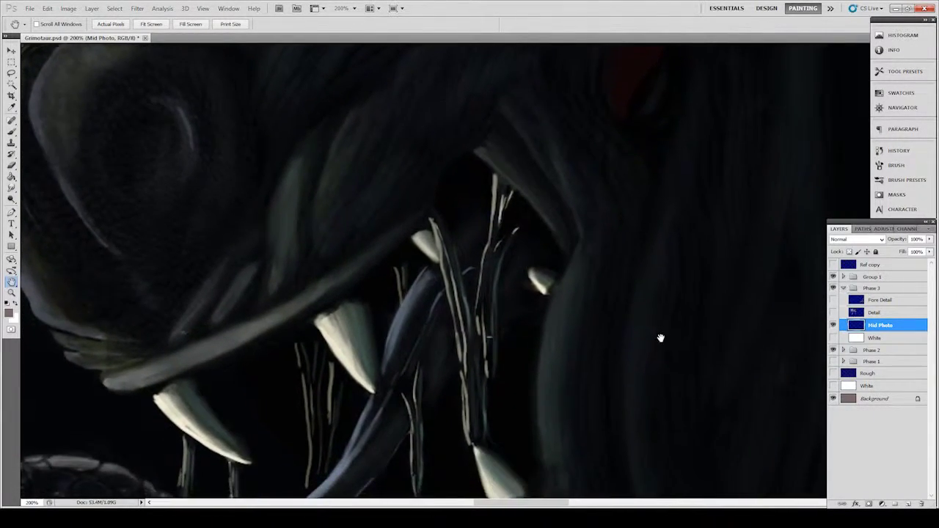
left_click_drag(663, 335, 596, 218)
left_click(587, 235, "alt")
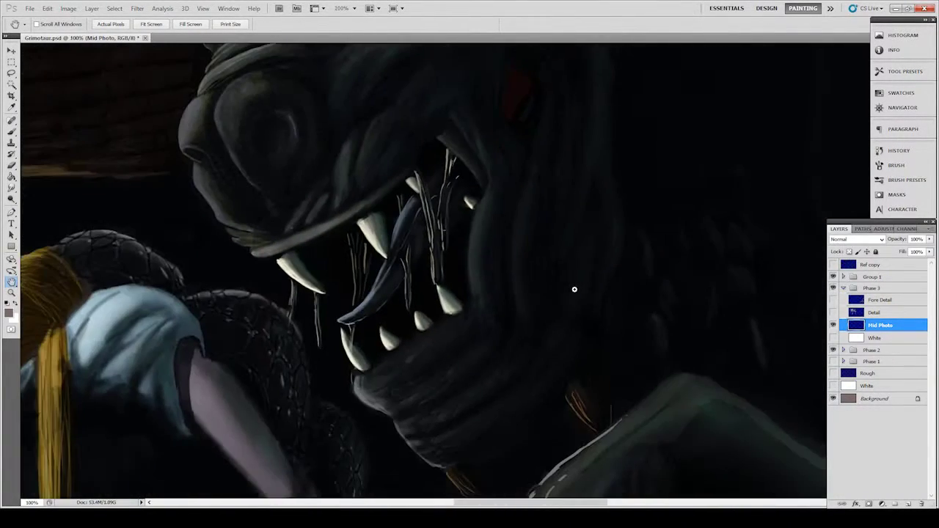
left_click(575, 290, "alt")
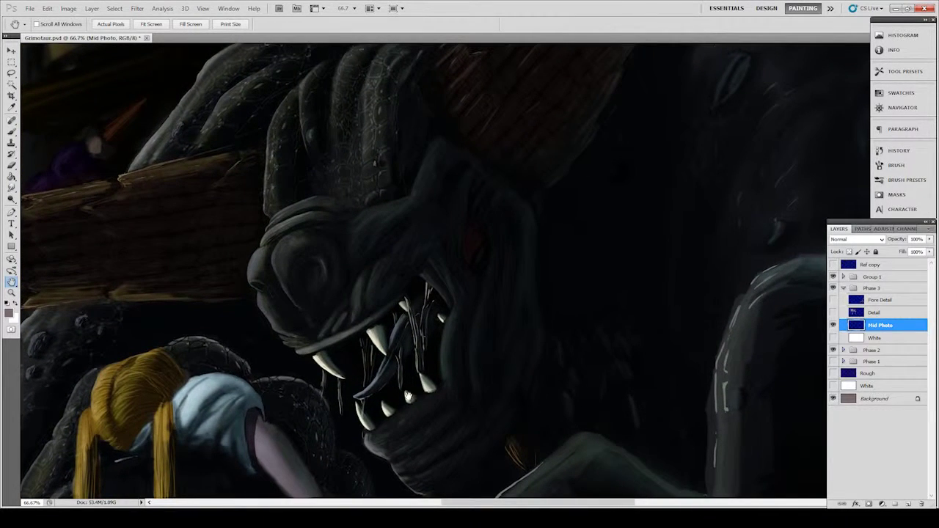
left_click_drag(543, 370, 573, 355)
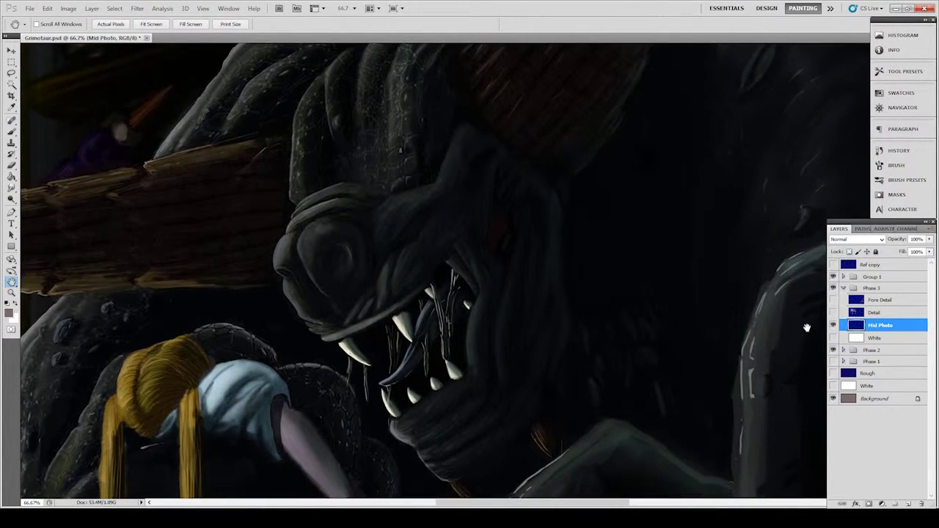
left_click(833, 325)
left_click(833, 325)
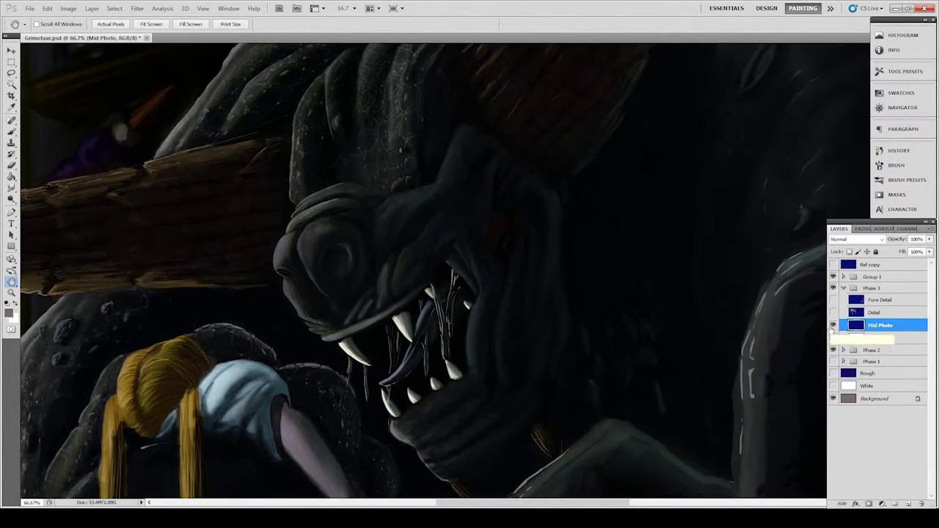
left_click(833, 325)
left_click(833, 325)
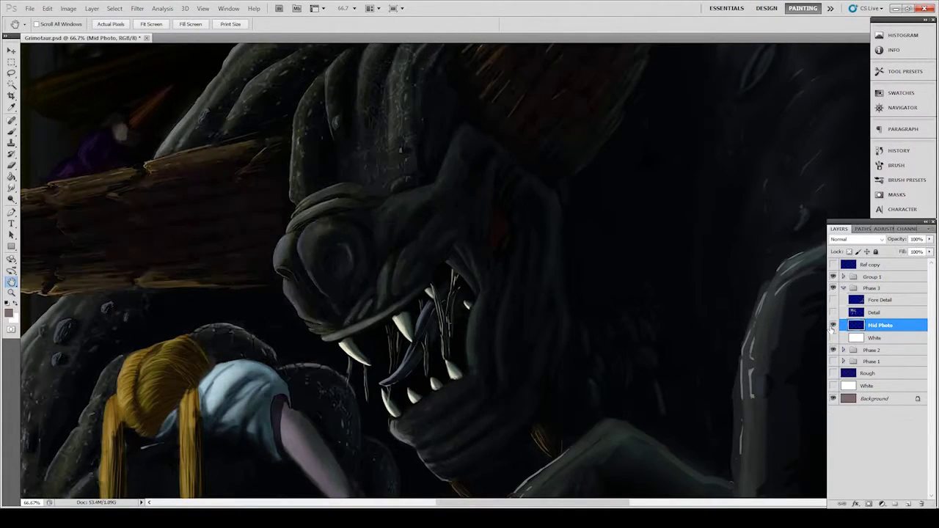
left_click(833, 325)
left_click(833, 325)
left_click(834, 325)
left_click(833, 326)
left_click(833, 325)
left_click_drag(429, 275, 626, 217)
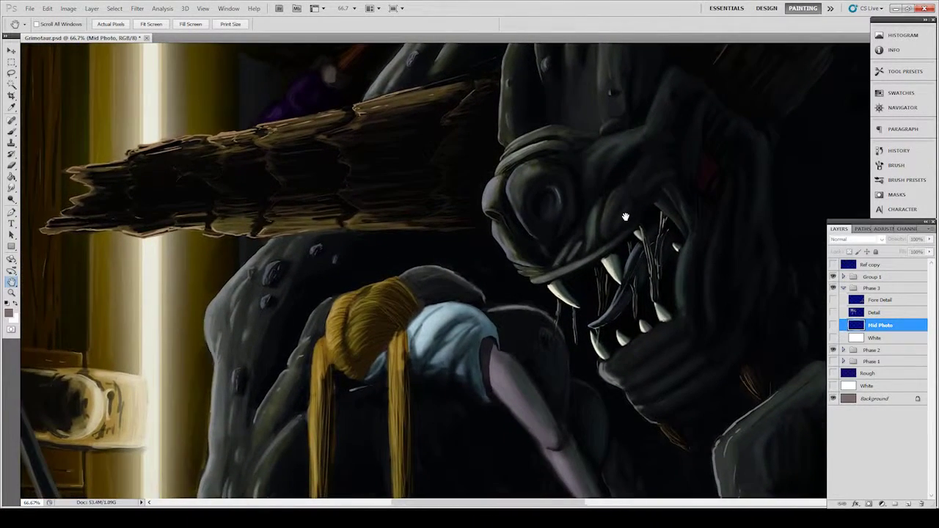
left_click(834, 325)
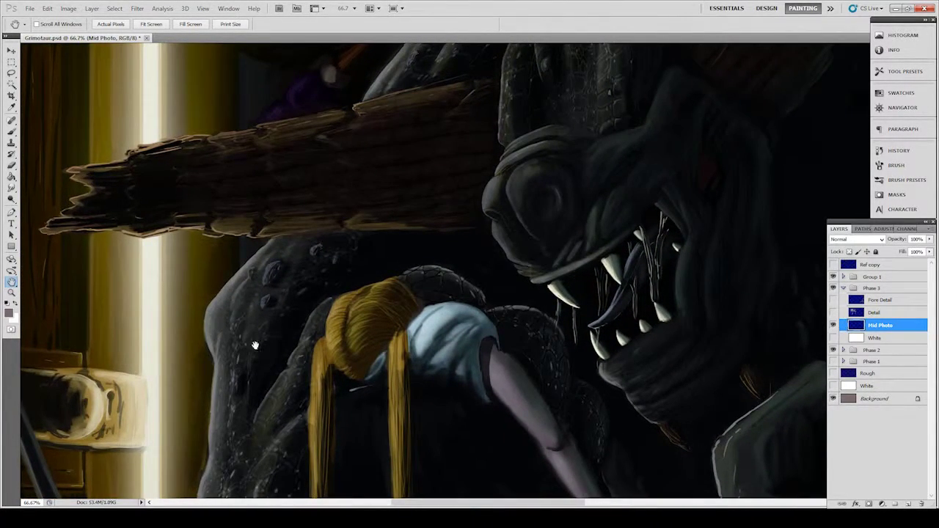
left_click(835, 326)
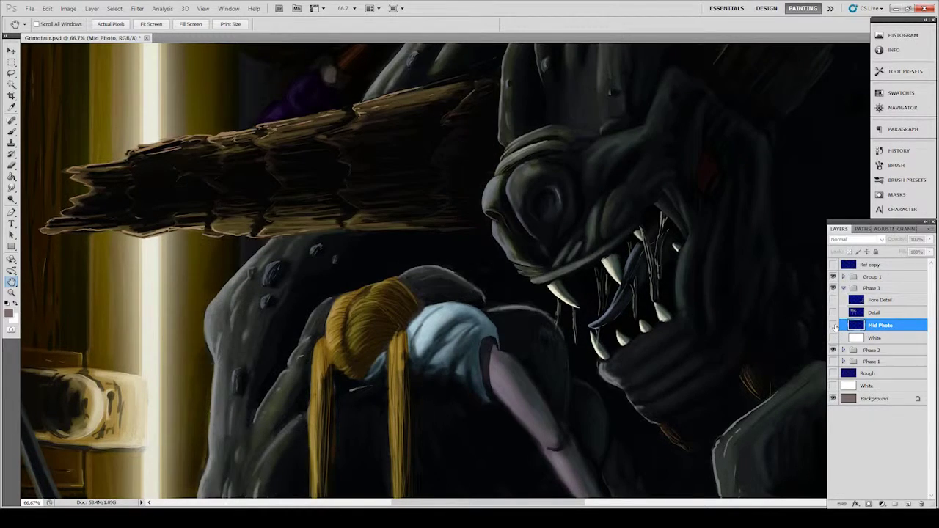
left_click(834, 326)
key("ctrl+minus")
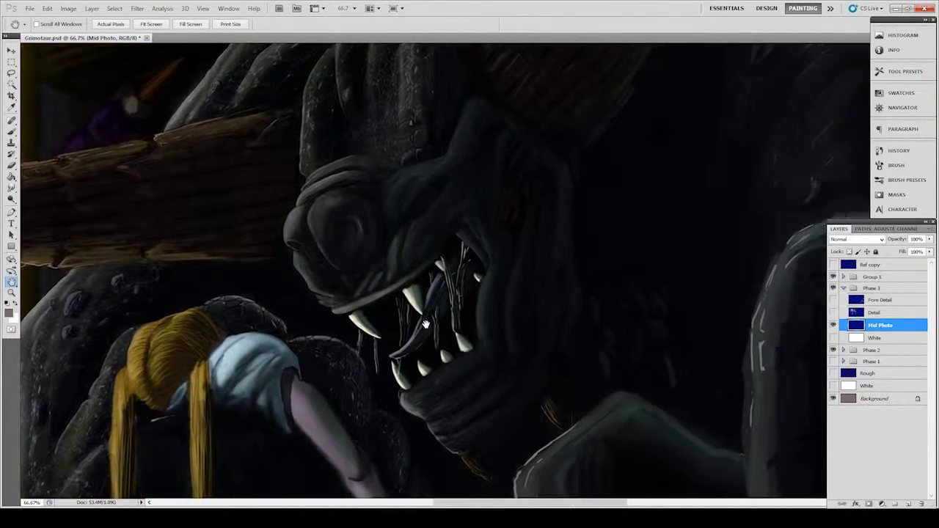
key("alt+bracketright")
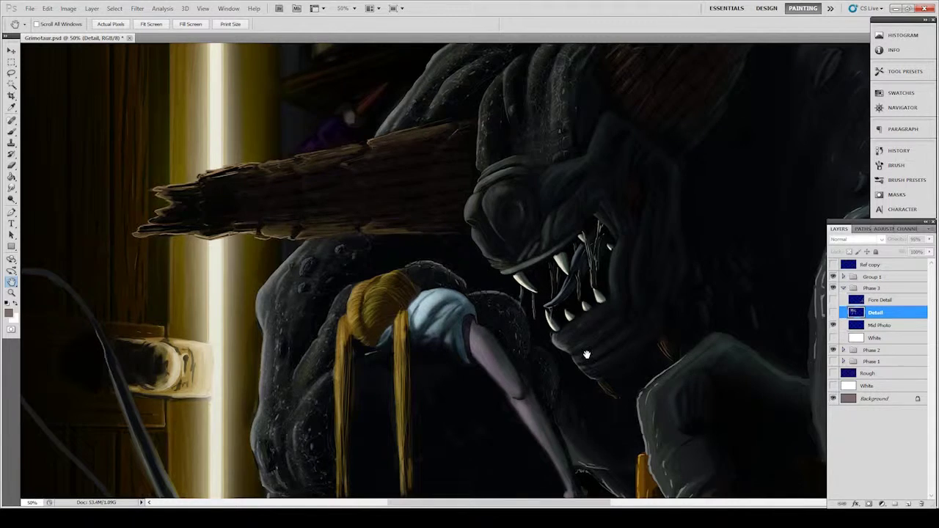
left_click_drag(587, 355, 535, 303)
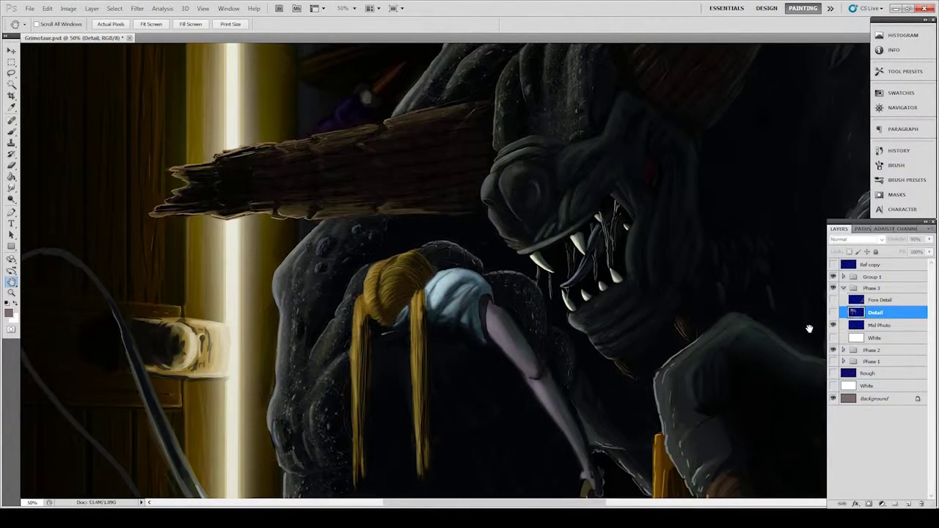
left_click_drag(390, 329, 430, 300)
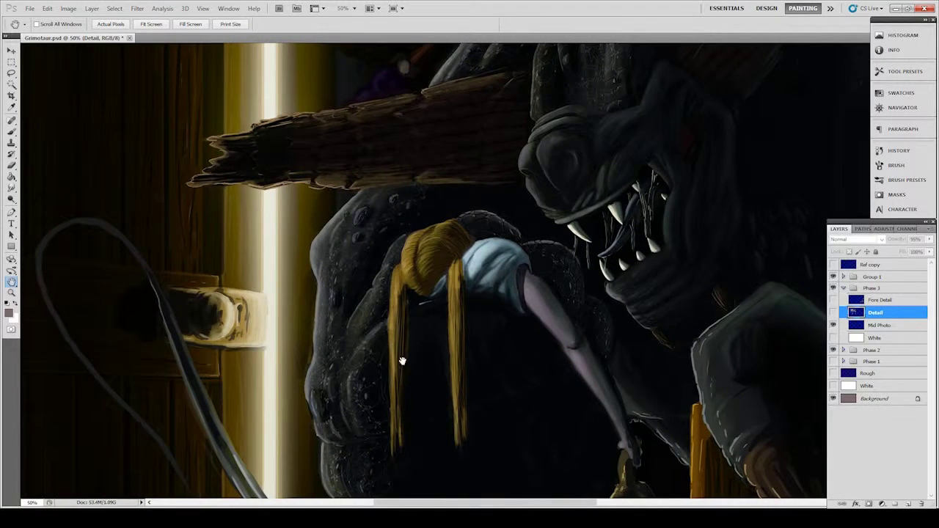
left_click_drag(402, 361, 439, 343)
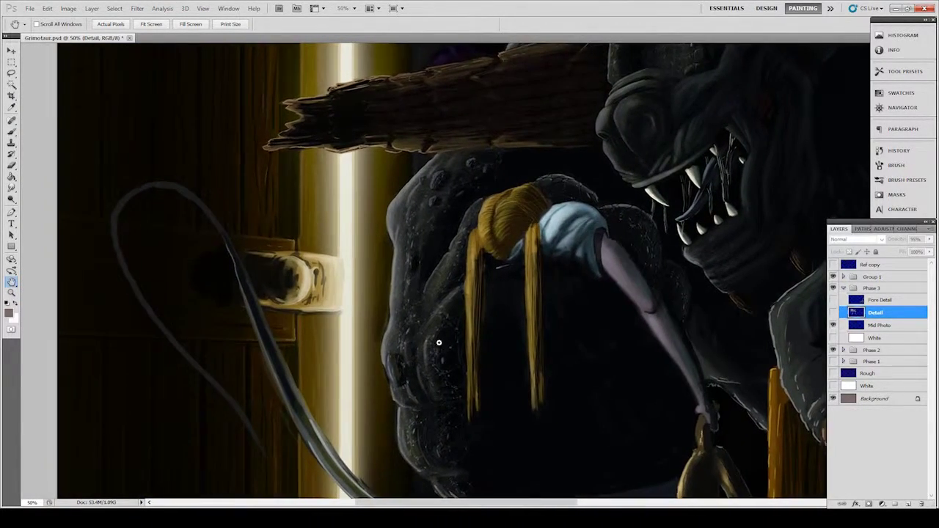
key("ctrl+plus")
key("ctrl+plus")
key("ctrl+plus")
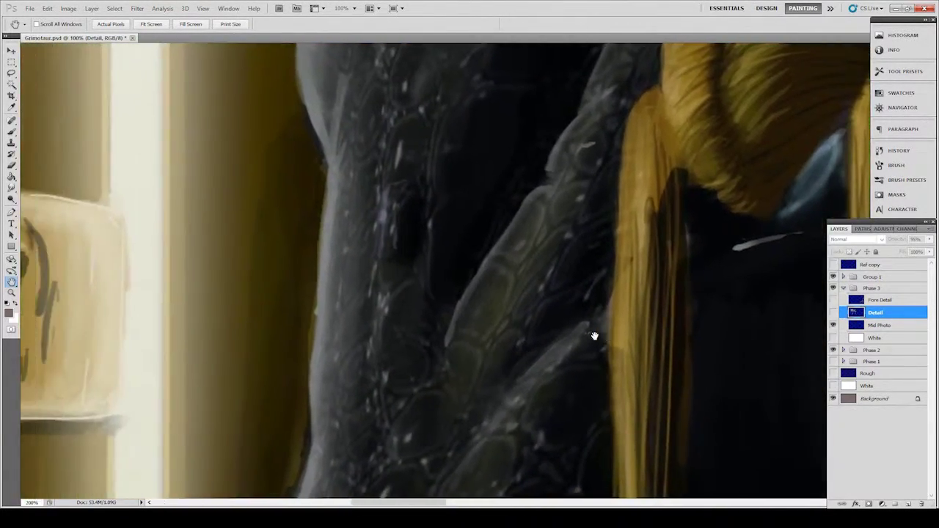
left_click_drag(593, 335, 599, 304)
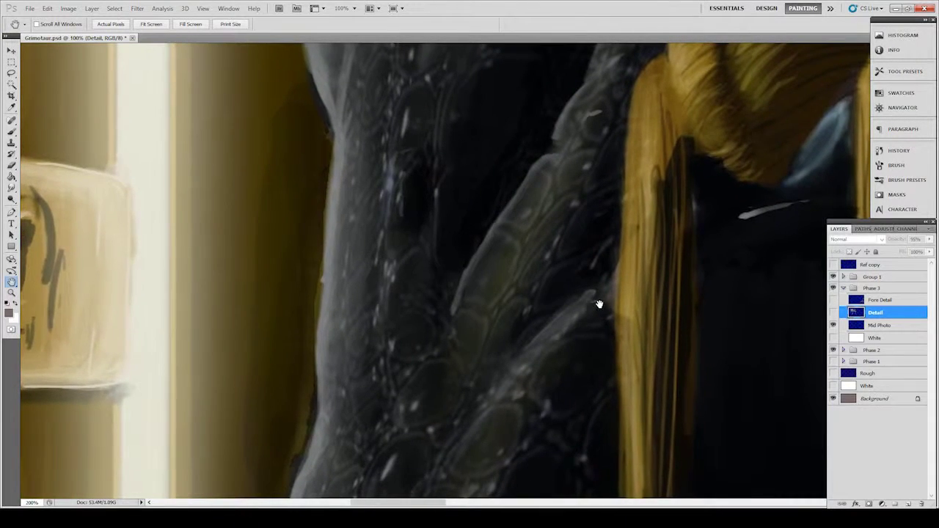
left_click_drag(385, 328, 360, 337)
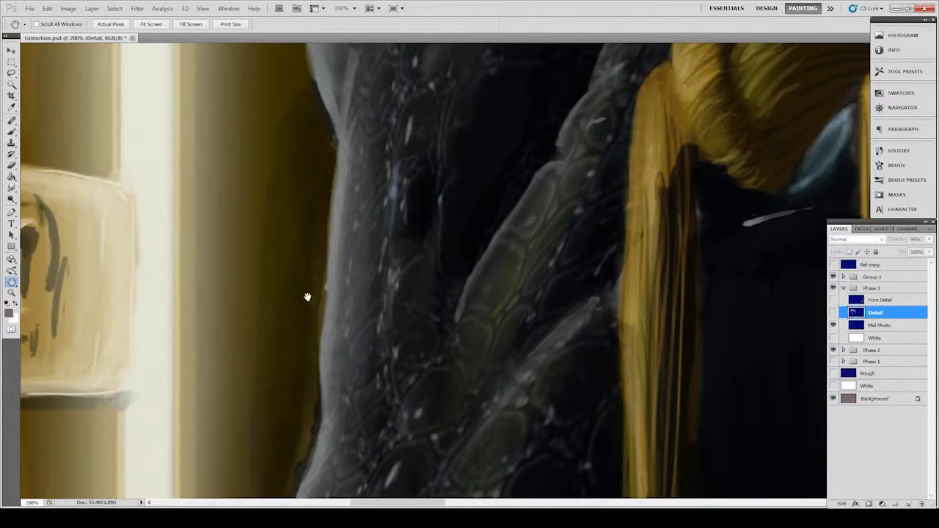
left_click_drag(365, 317, 431, 359)
left_click(833, 313)
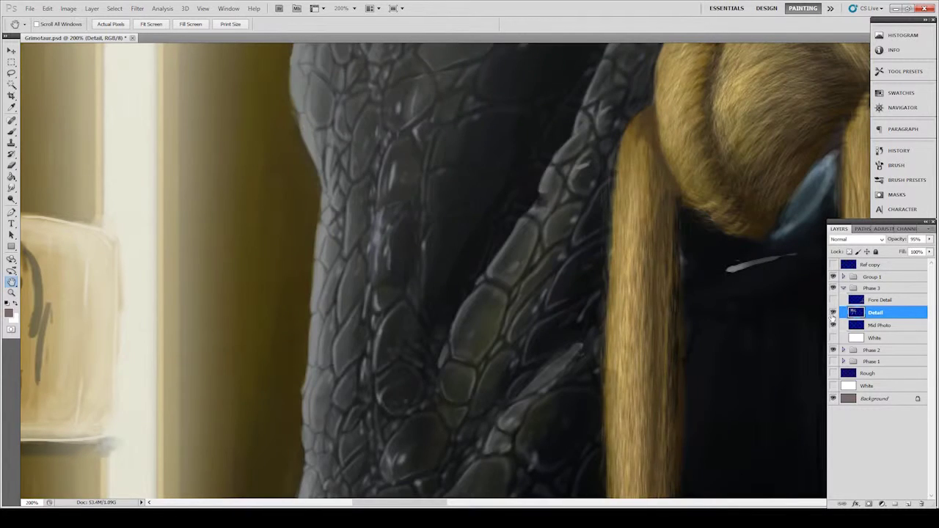
left_click_drag(617, 376, 624, 289)
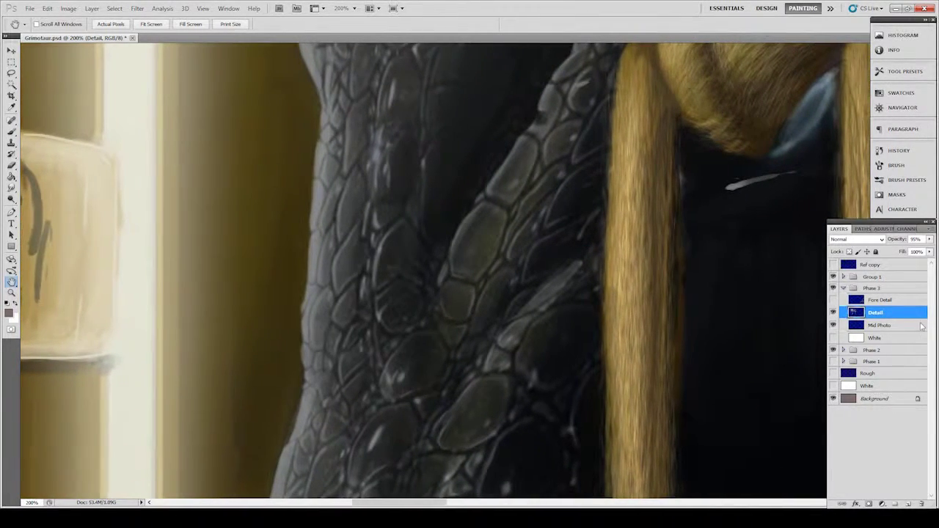
left_click(834, 312)
left_click(834, 313)
left_click_drag(440, 392, 547, 69)
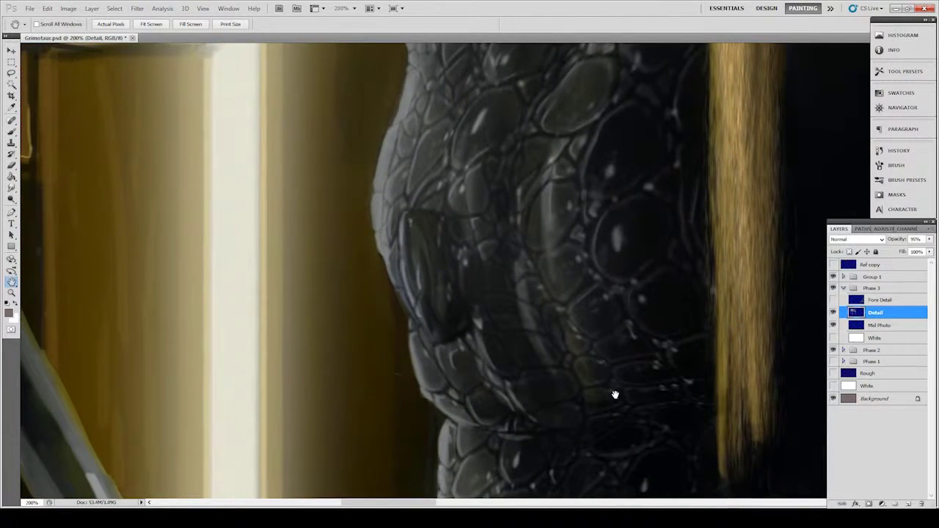
left_click_drag(615, 391, 567, 315)
left_click(834, 312)
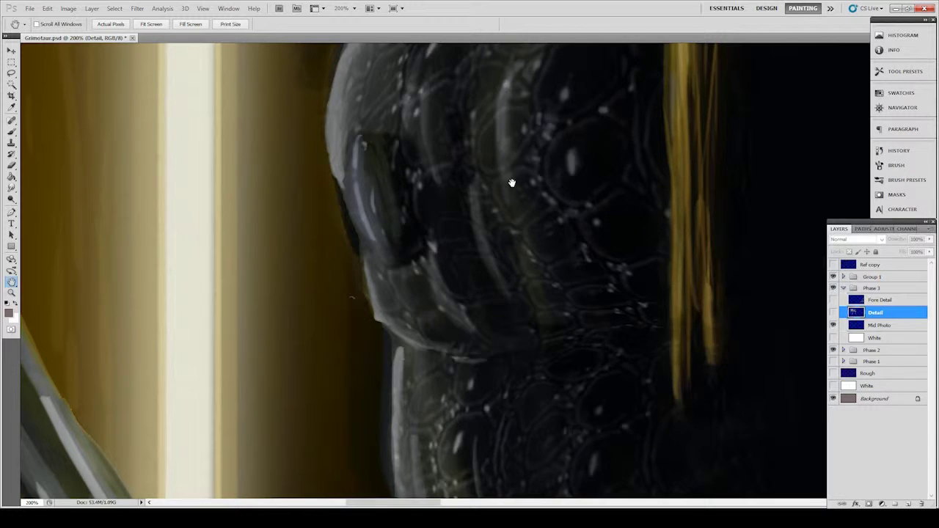
mouse_move(565, 198)
left_mouse_down()
mouse_move(516, 210)
mouse_move(502, 160)
left_mouse_up()
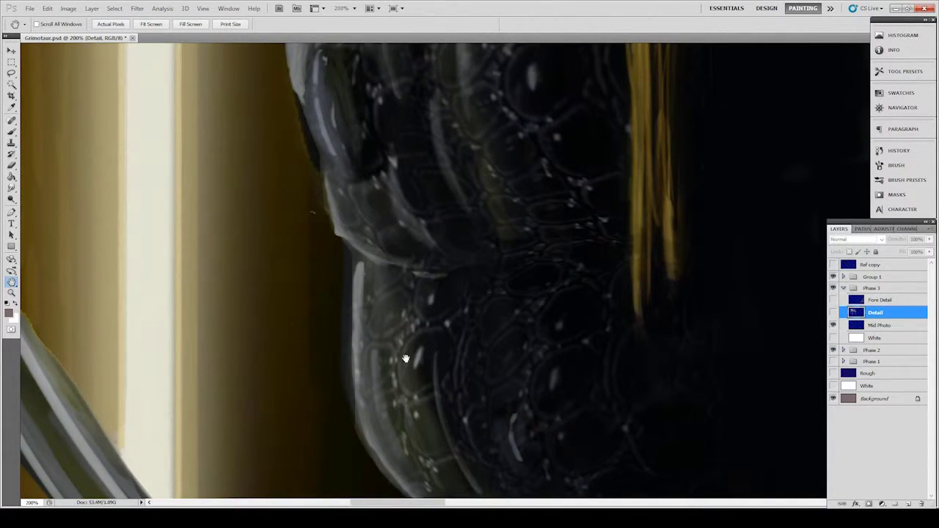
scroll(405, 358, "up", 2)
left_click_drag(496, 332, 564, 257)
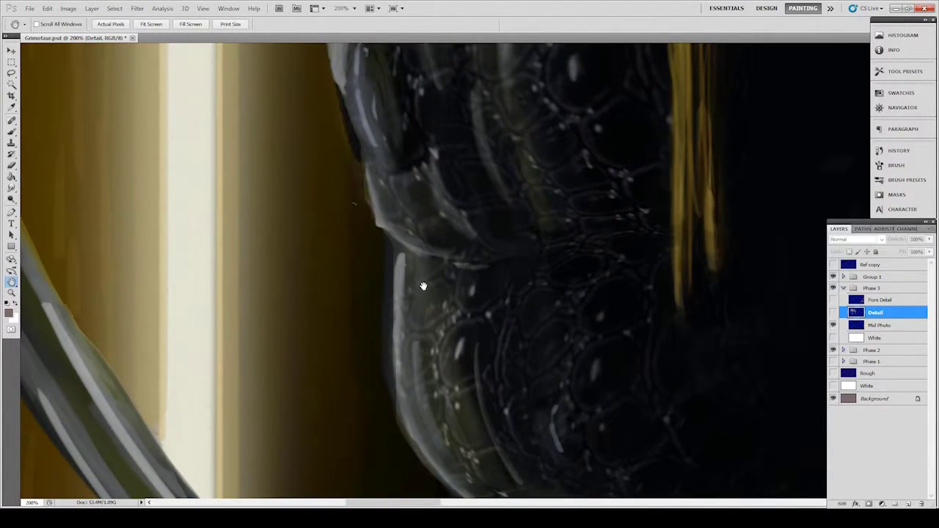
left_click(834, 313)
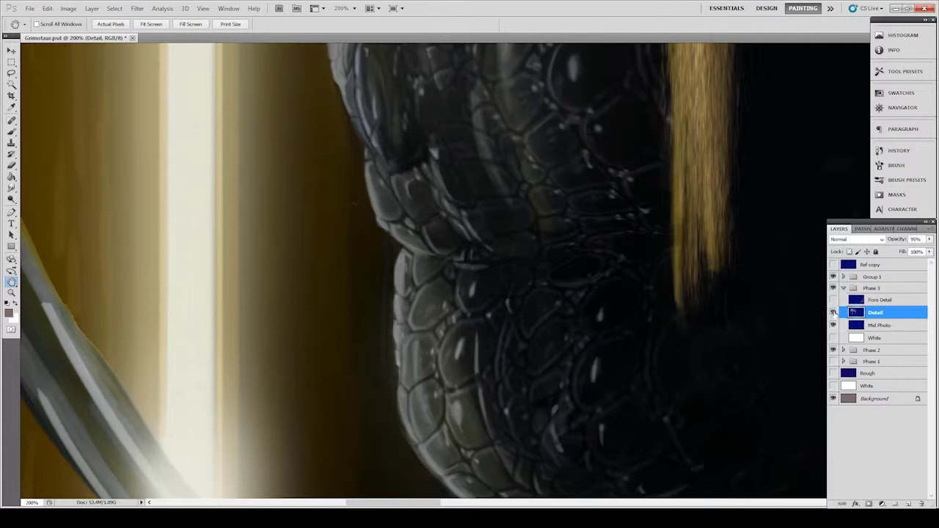
left_click_drag(610, 345, 534, 223)
left_click(833, 313)
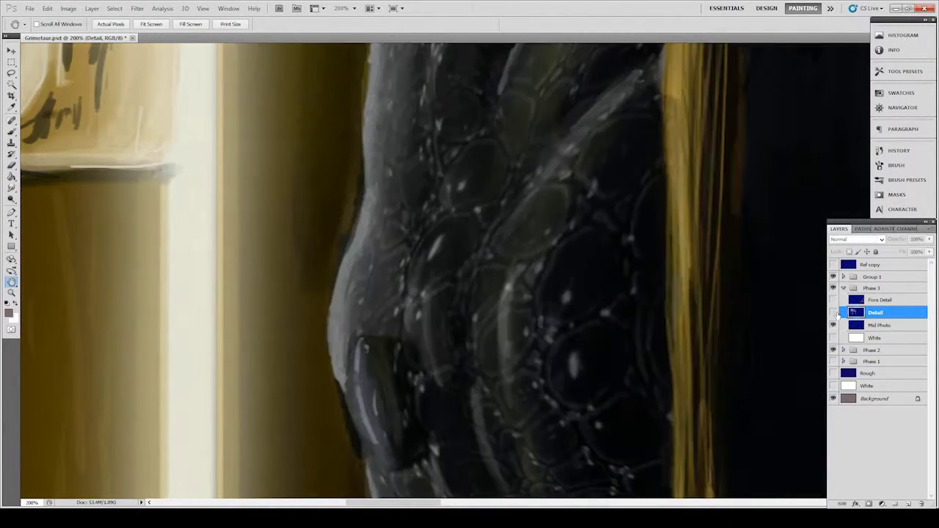
left_click(834, 313)
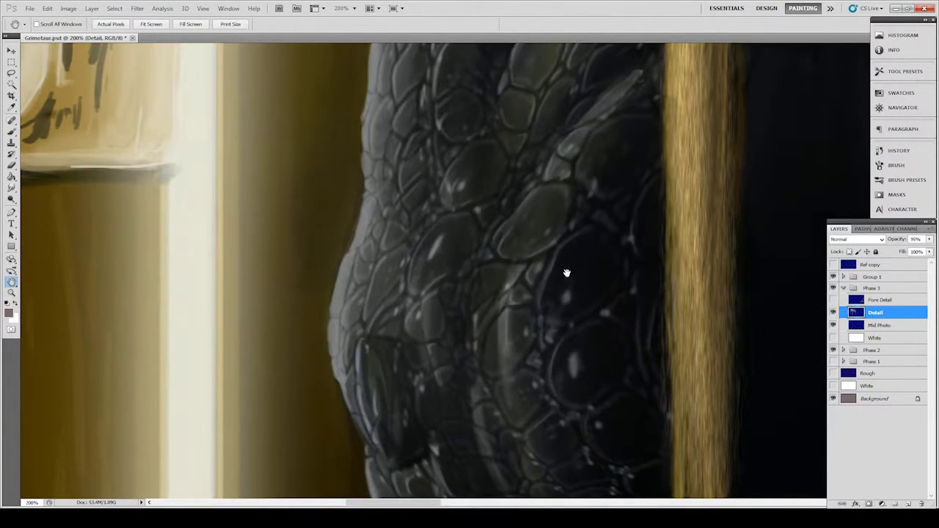
left_click_drag(566, 271, 549, 290)
key("ctrl+minus")
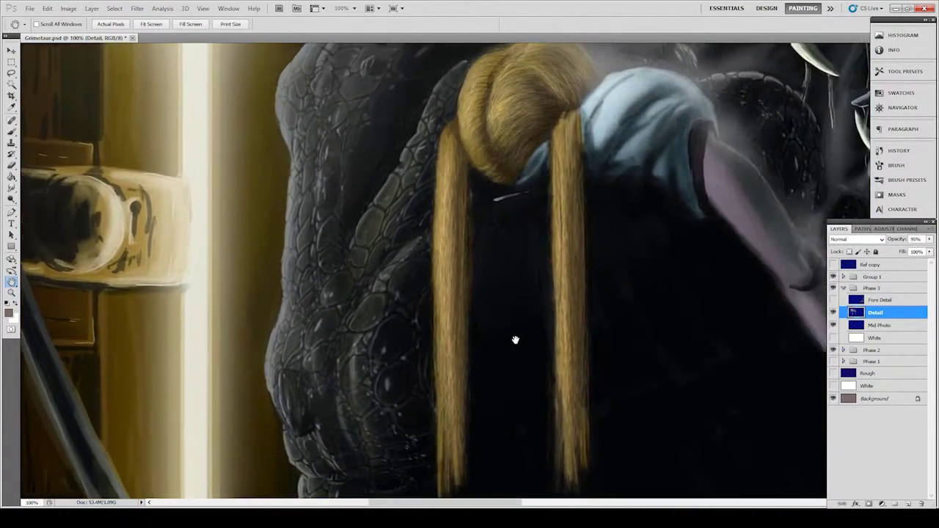
left_click_drag(513, 337, 493, 302)
left_click(834, 313)
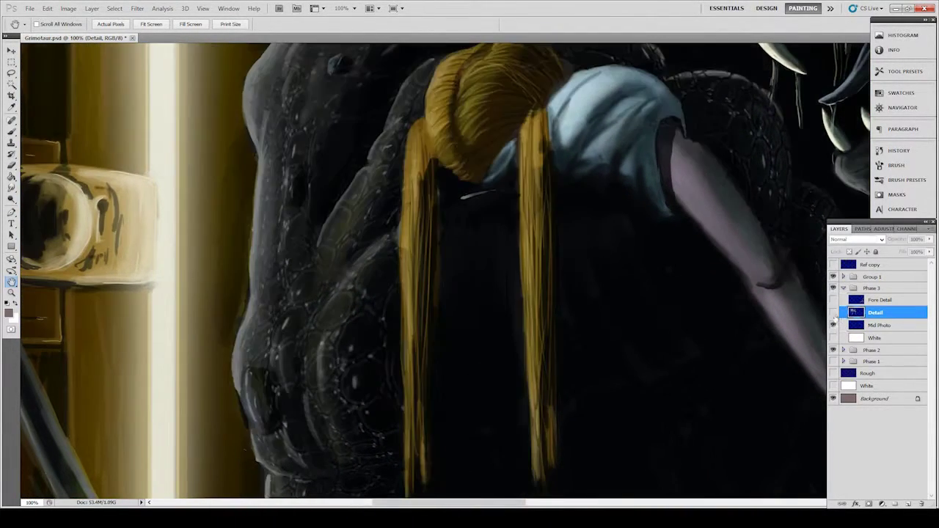
left_click_drag(631, 345, 650, 310)
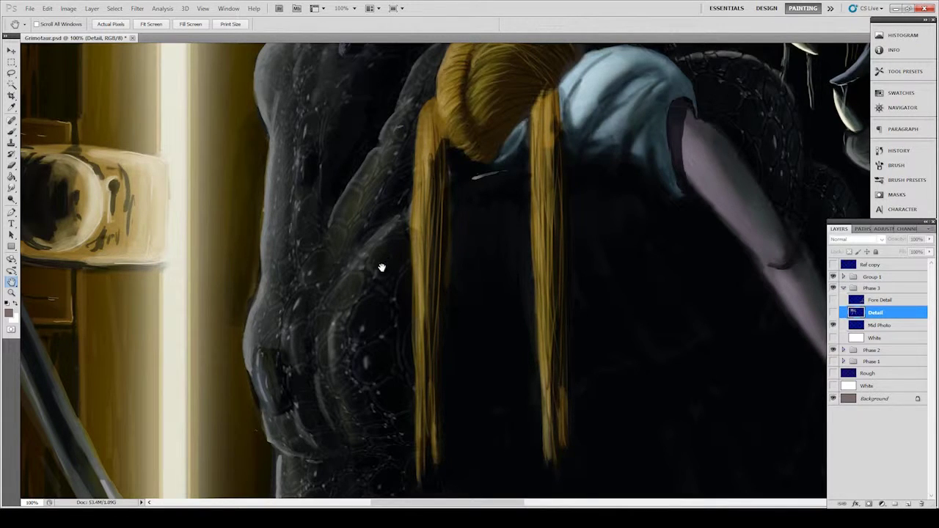
left_click_drag(465, 259, 476, 157)
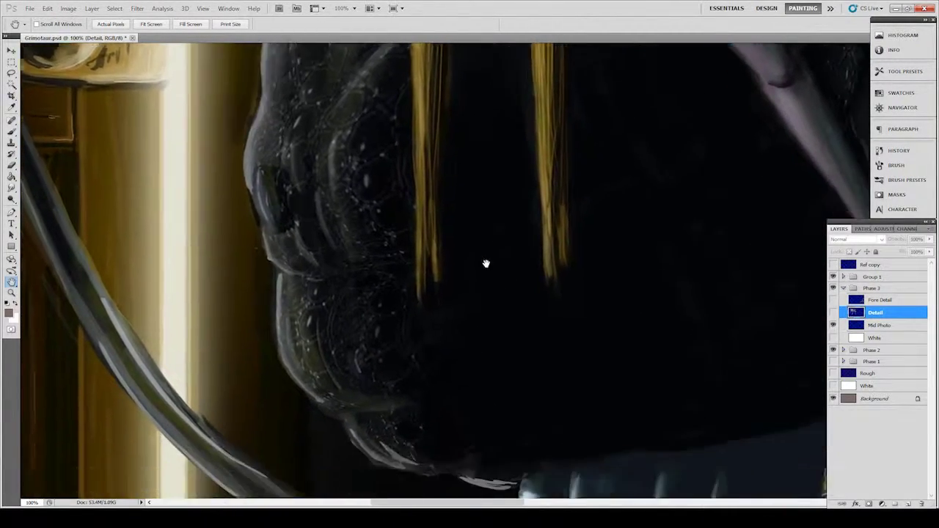
left_click_drag(486, 264, 485, 356)
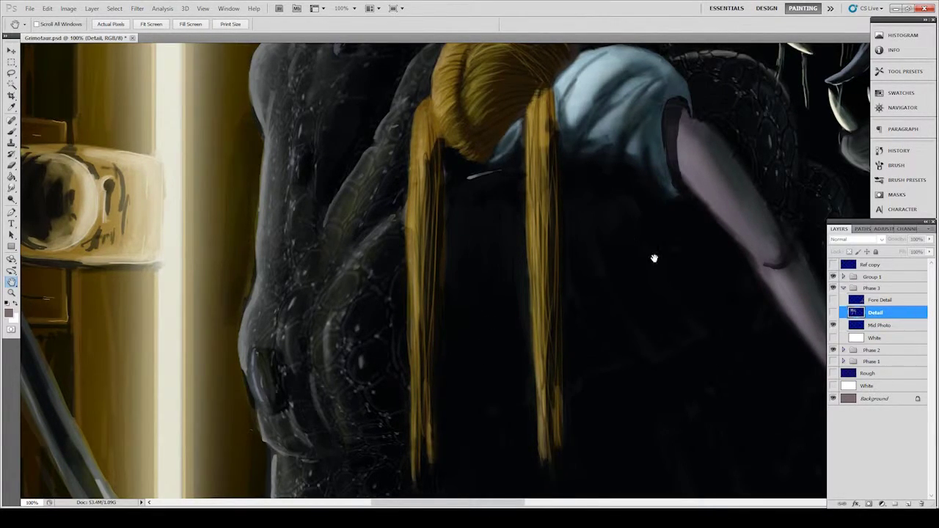
left_click_drag(655, 258, 615, 240)
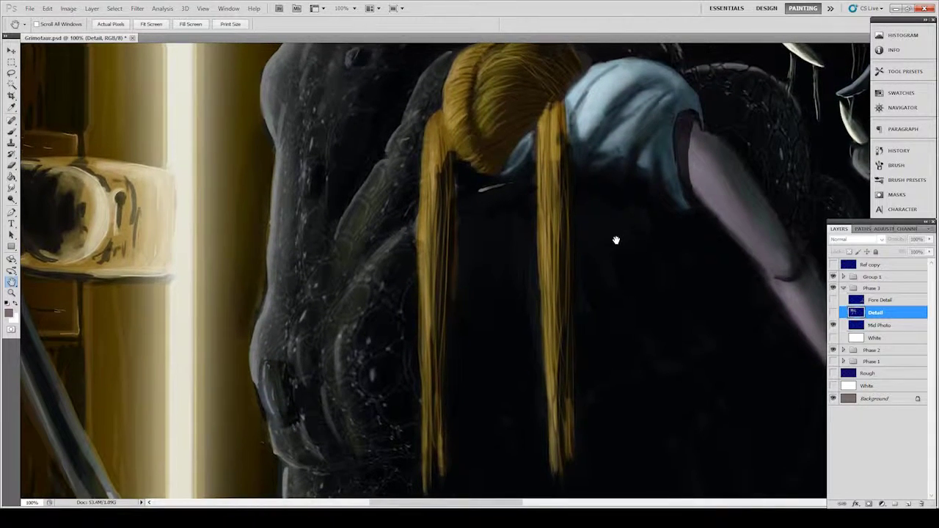
left_click(834, 314)
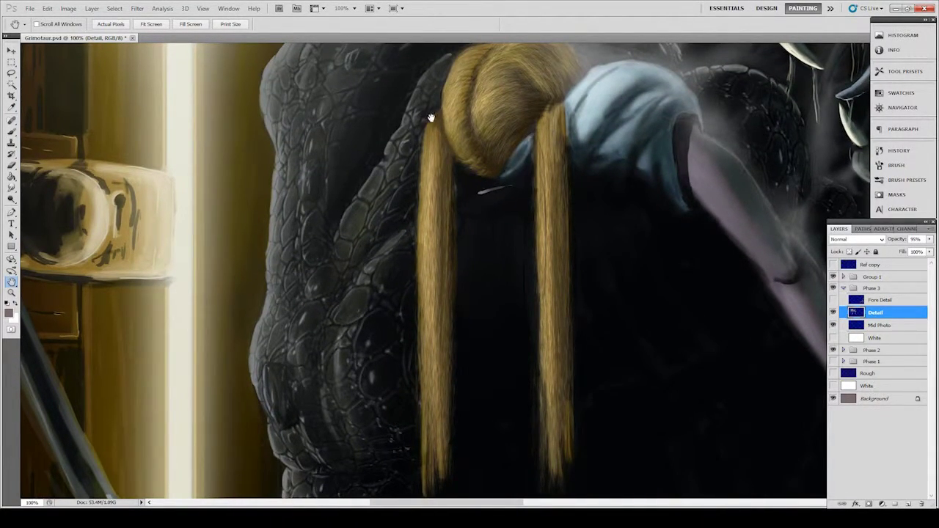
left_click_drag(490, 204, 493, 228)
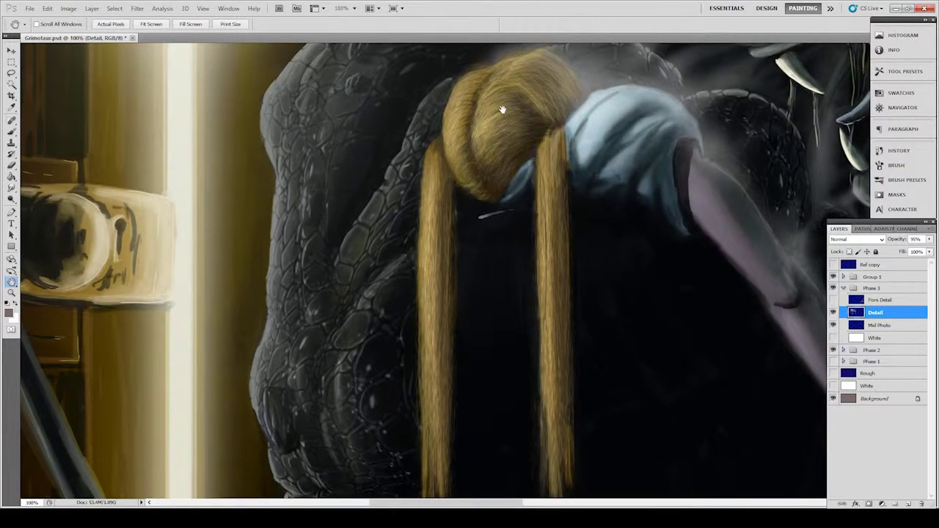
left_click_drag(515, 154, 506, 132)
left_click_drag(616, 382, 480, 245)
Step: Toggle the Detail layer off and back on to check the teddy bear
left_click(833, 312)
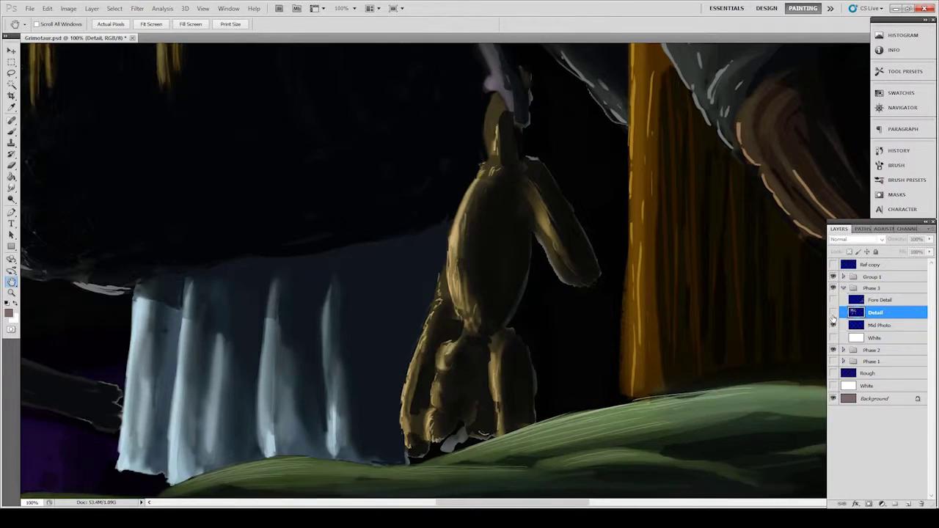
left_click(833, 313)
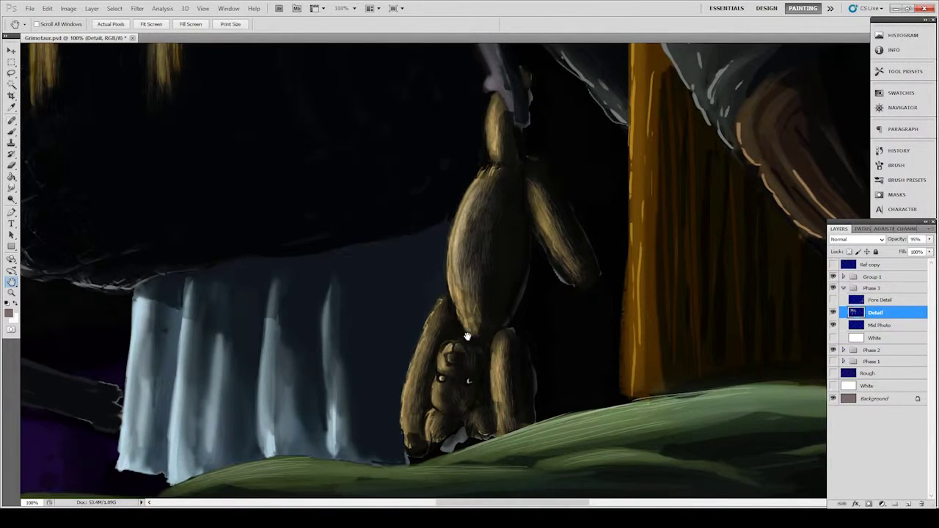
left_click_drag(665, 310, 666, 258)
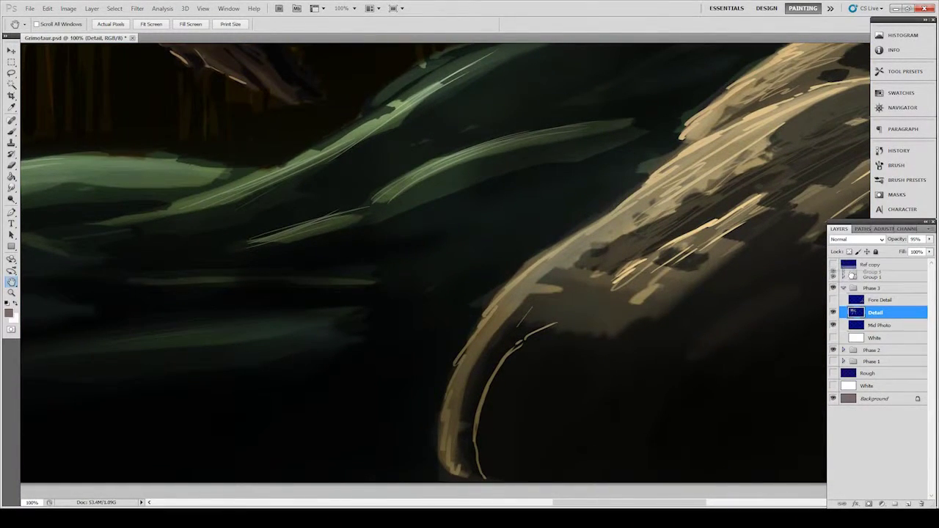
Step: Show Group 1's Fore Detail layer, toggling it to compare the bear's fine fur
left_click(848, 278)
left_click(834, 301)
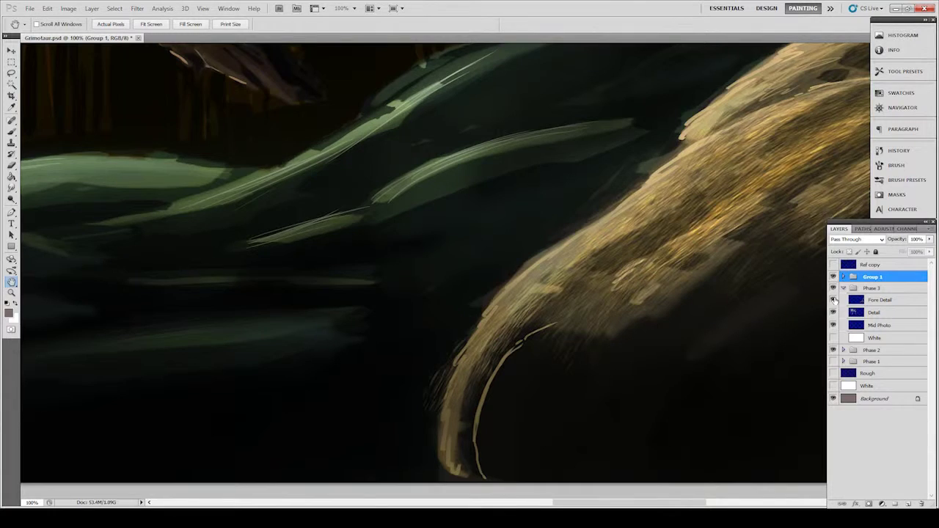
key("ctrl+minus")
key("ctrl+minus")
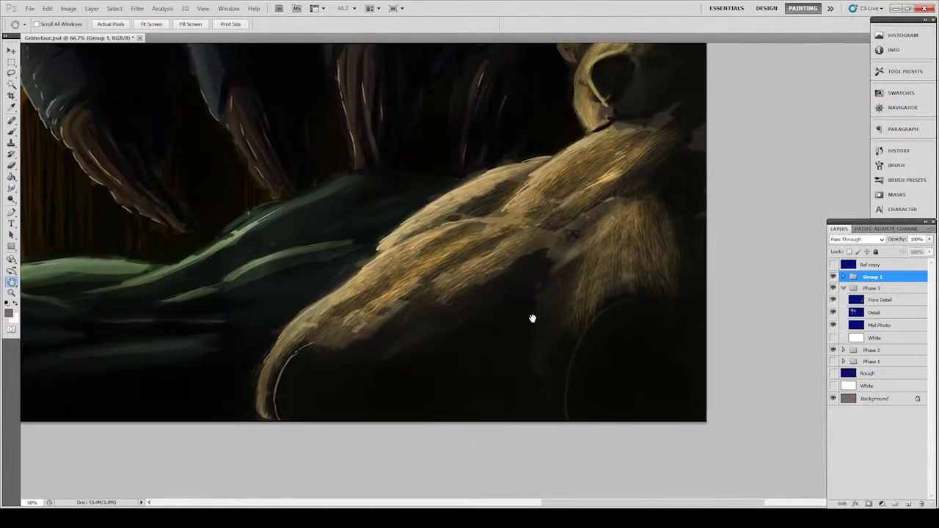
left_click(834, 300)
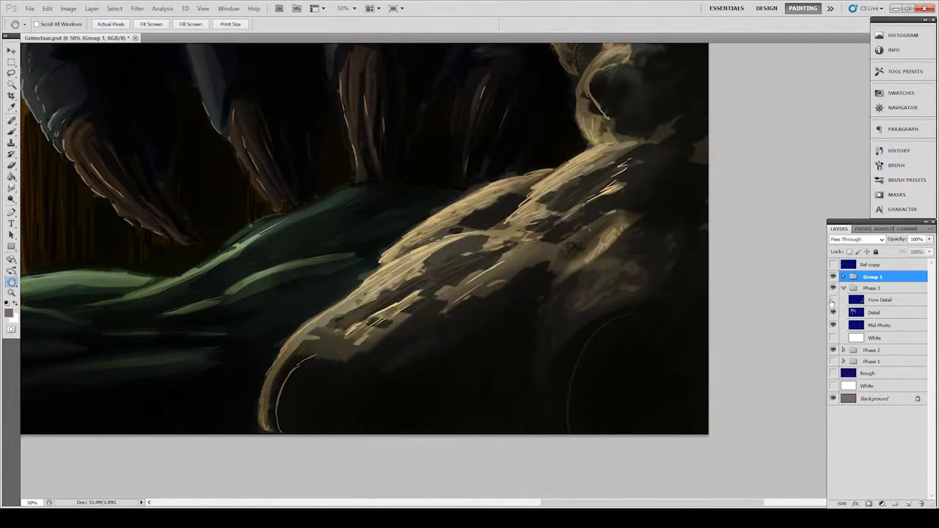
left_click(833, 300)
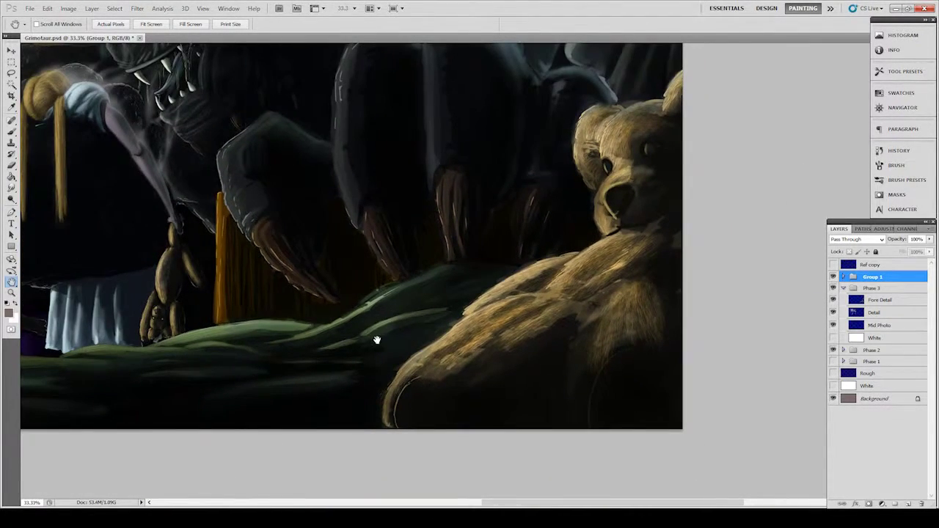
left_click_drag(377, 340, 440, 330)
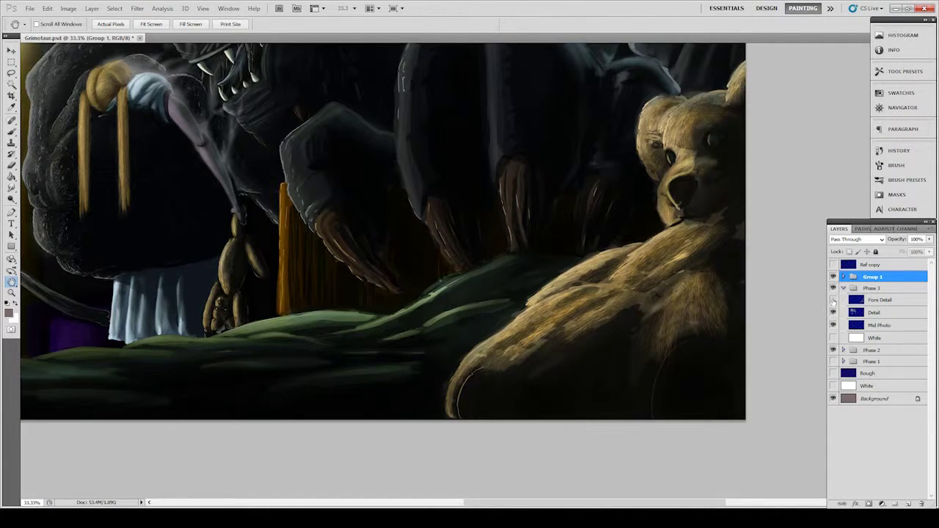
left_click(833, 301)
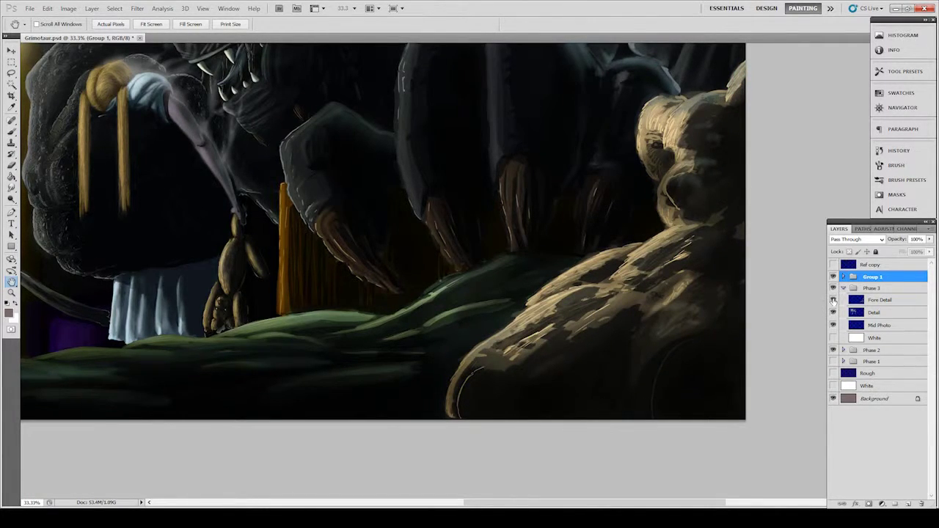
left_click(833, 301)
scroll(592, 312, "up", 2)
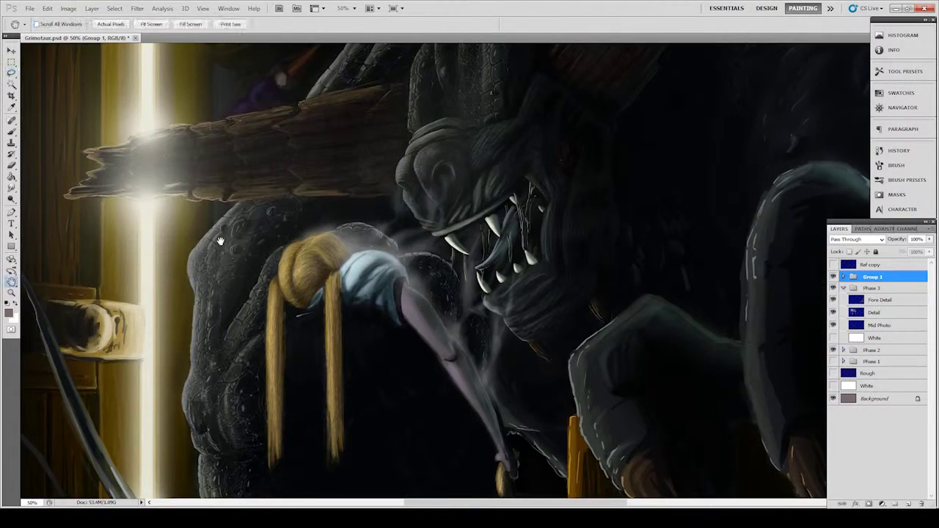
left_click_drag(279, 245, 348, 241)
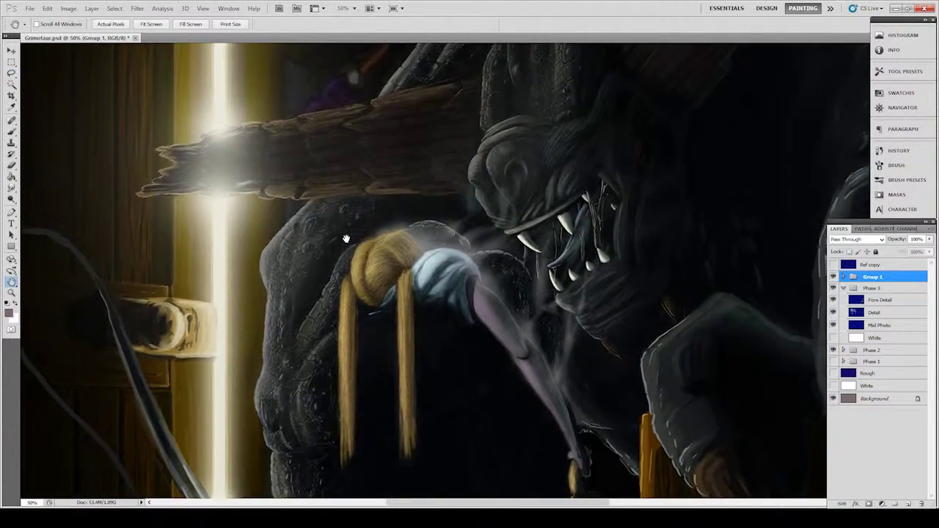
left_click(886, 315)
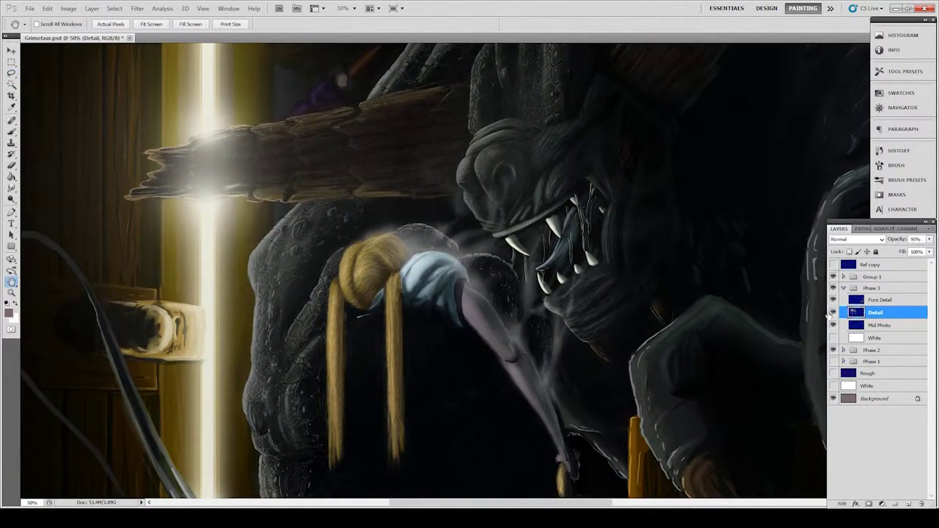
left_click_drag(520, 313, 505, 297)
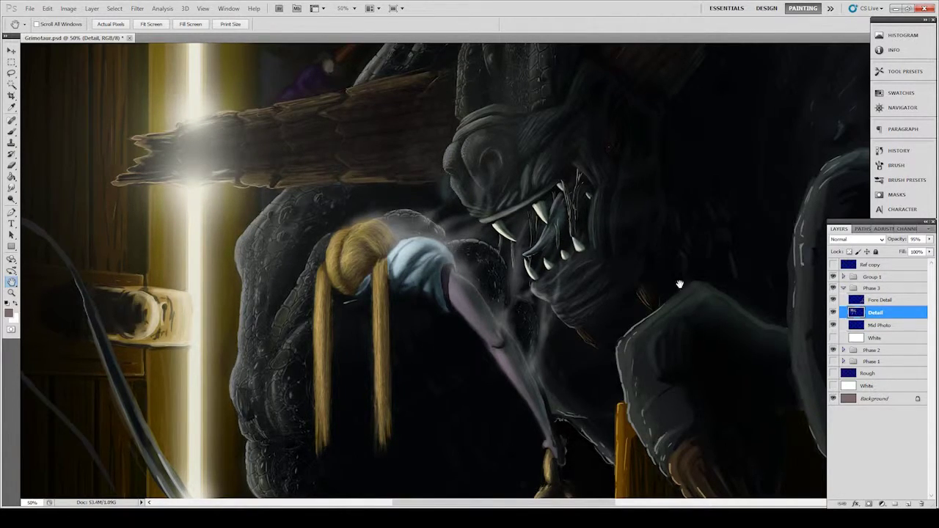
mouse_move(341, 297)
left_mouse_down()
mouse_move(418, 351)
mouse_move(445, 399)
left_mouse_up()
left_click_drag(320, 262, 378, 255)
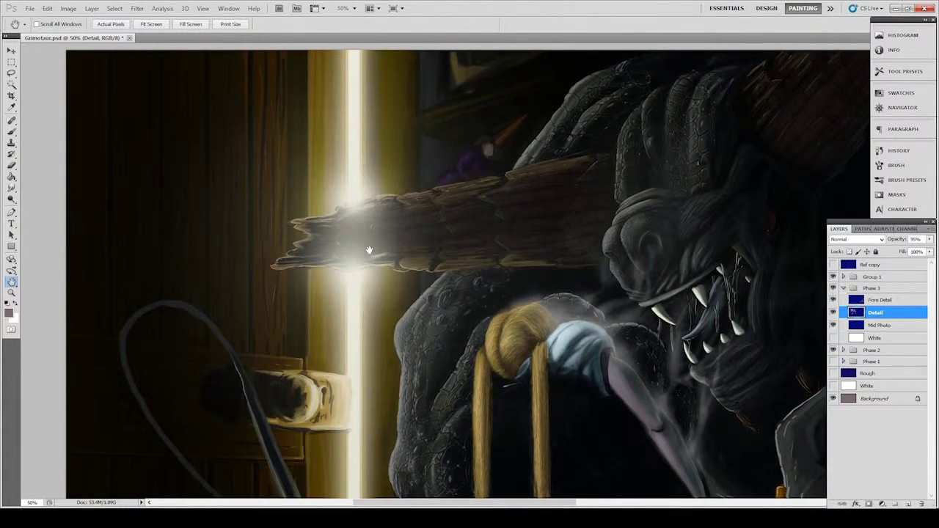
key("ctrl+minus")
left_click_drag(447, 318, 420, 240)
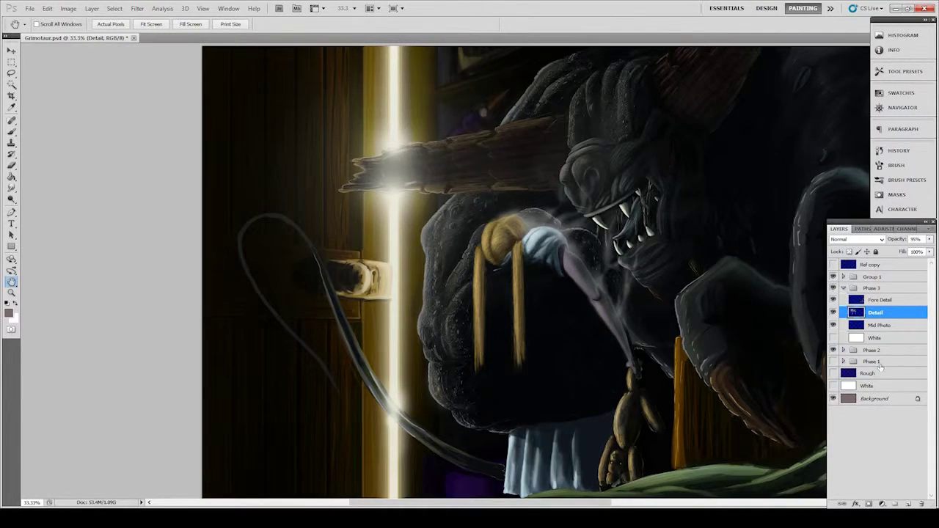
left_click(833, 312)
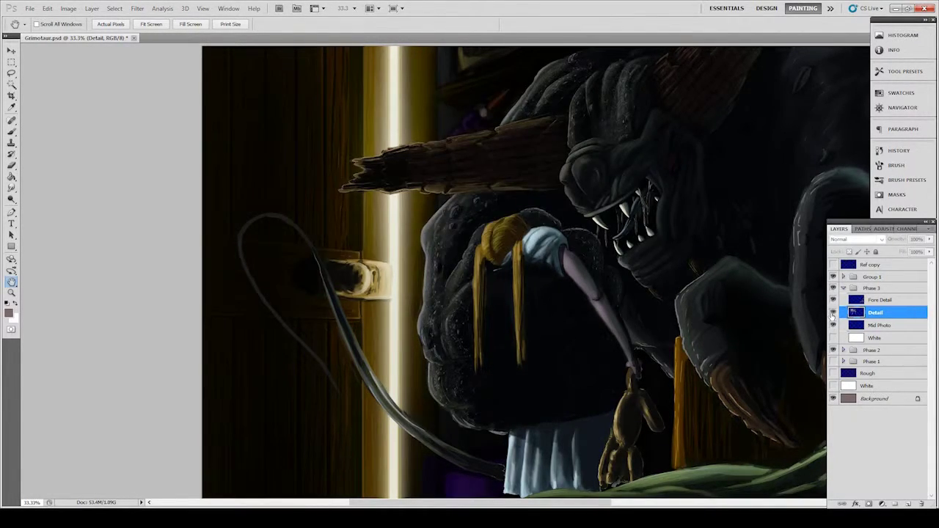
left_click(833, 313)
left_click(833, 313)
left_click(833, 312)
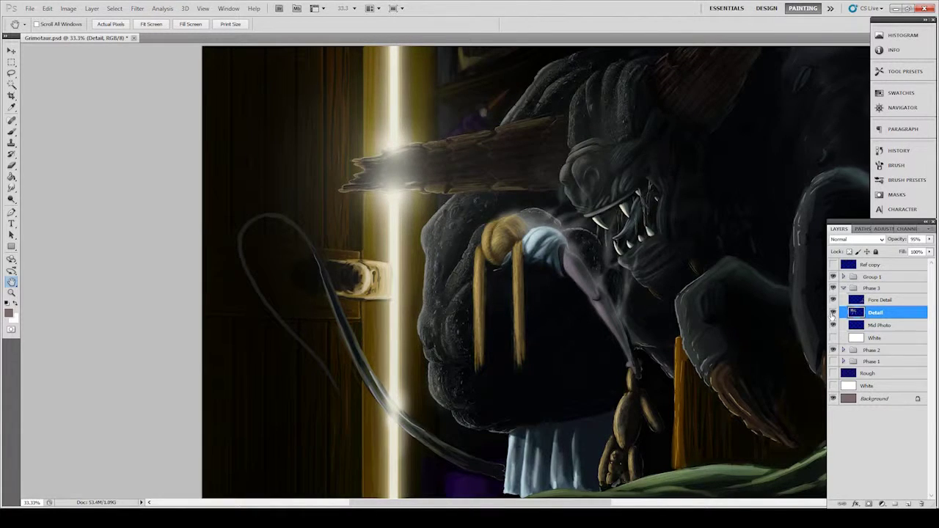
left_click_drag(698, 345, 466, 326)
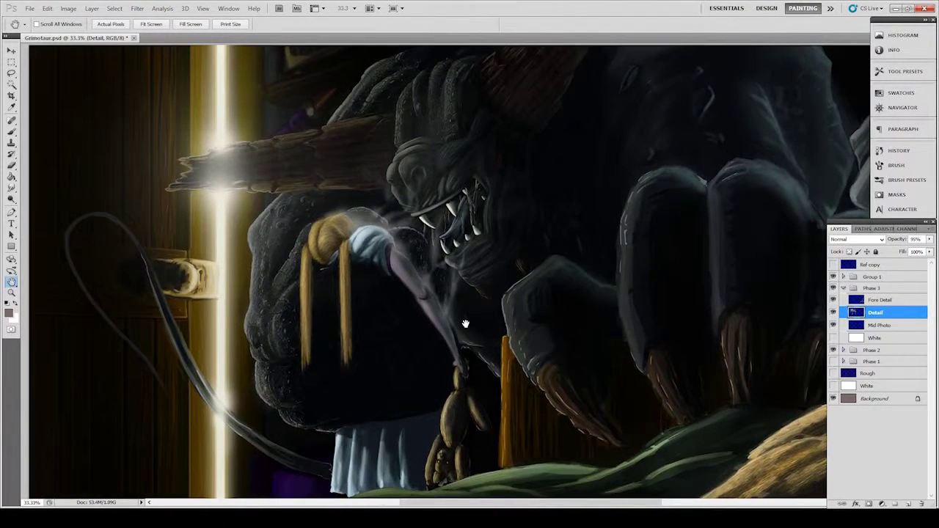
left_click(844, 289)
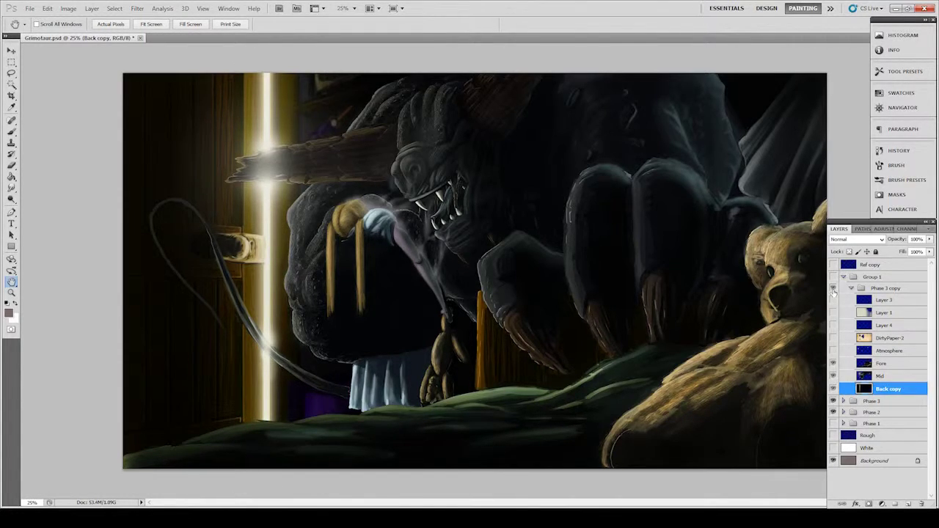
Step: Turn on Phase 3 copy's hidden layers, select Mid and Fore, and show Atmosphere
left_click(833, 288)
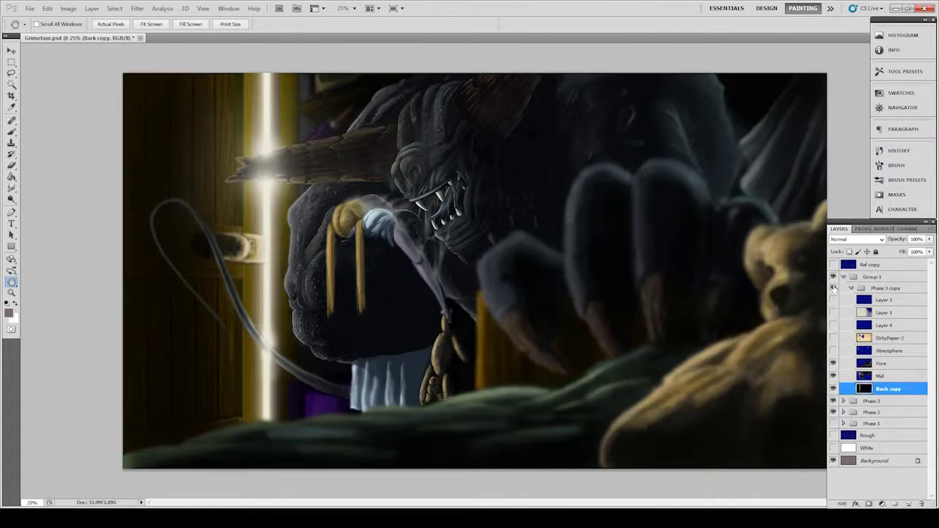
left_click(891, 375)
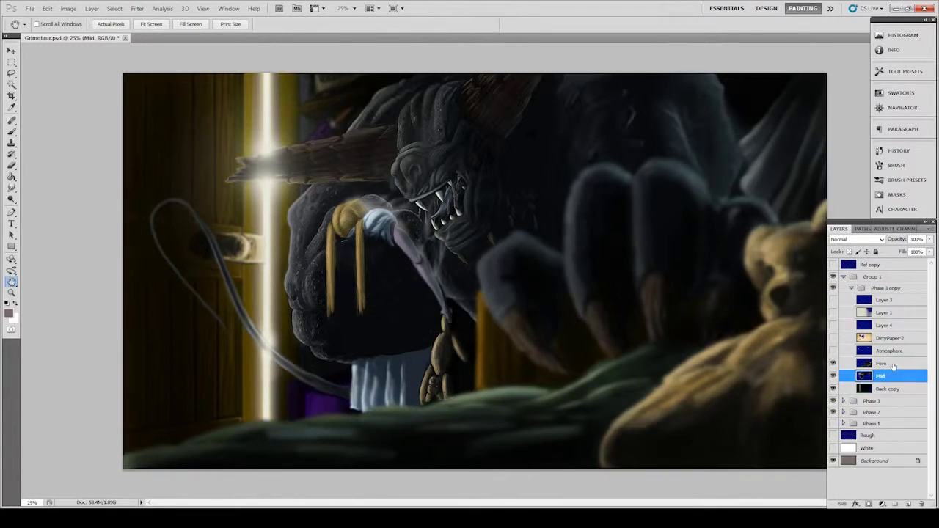
left_click(890, 364)
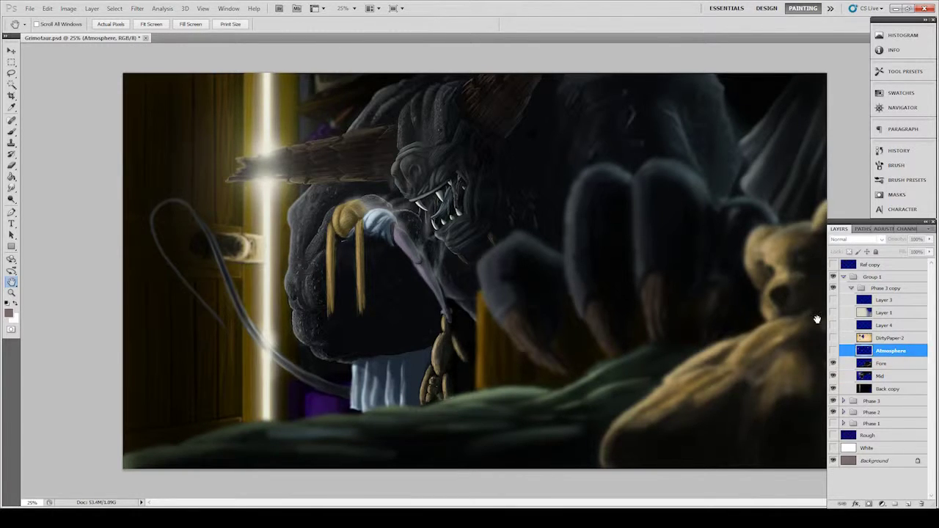
left_click(833, 352)
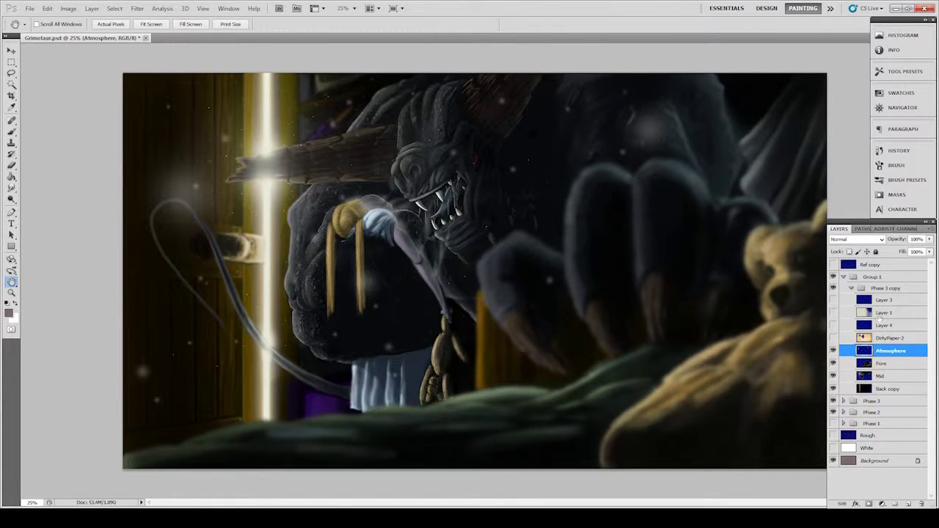
Step: Select the DirtyPaper-2 layer
left_click(884, 339)
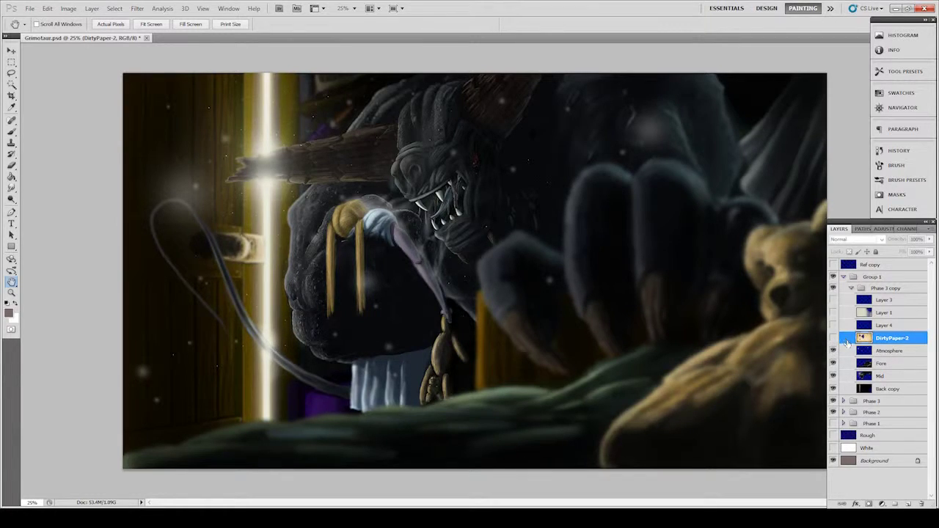
Step: Show DirtyPaper-2 at 51% opacity, keeping Multiply blending after trying Normal
key("5")
key("1")
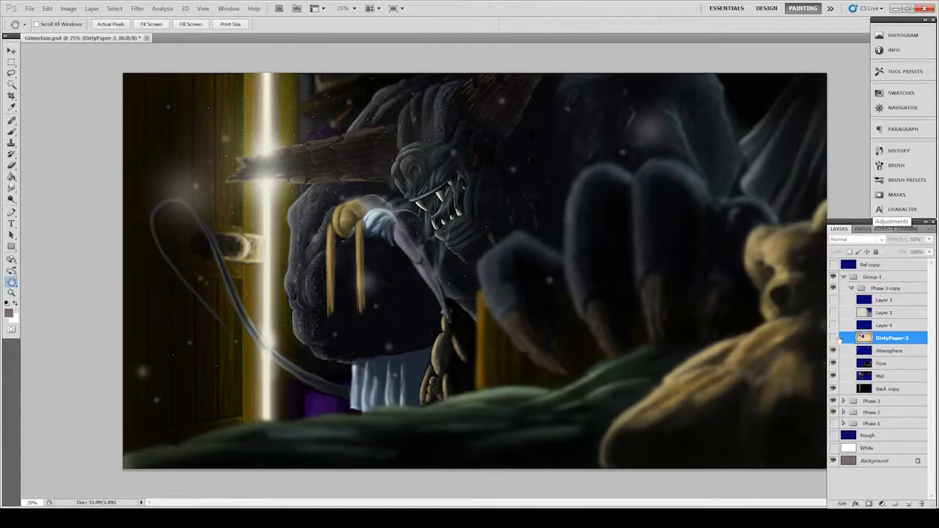
left_click(833, 338)
left_click(873, 240)
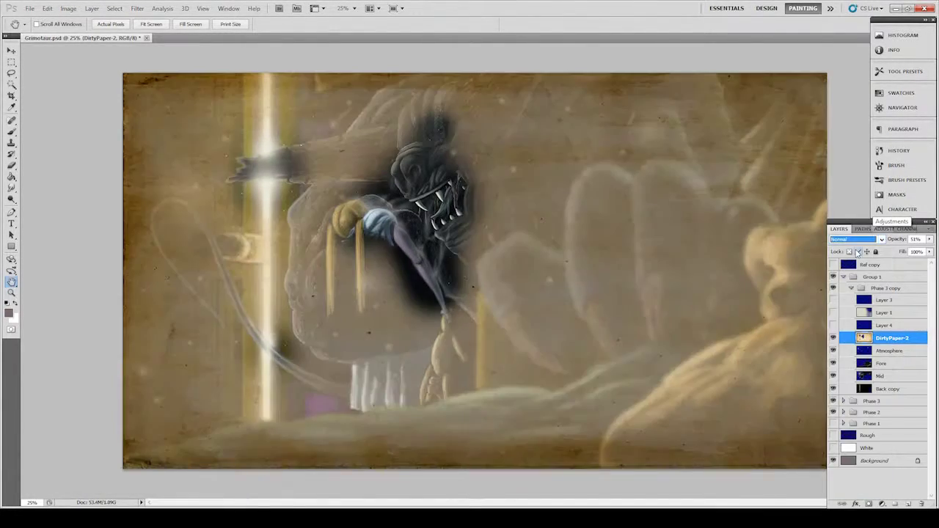
left_click(848, 225)
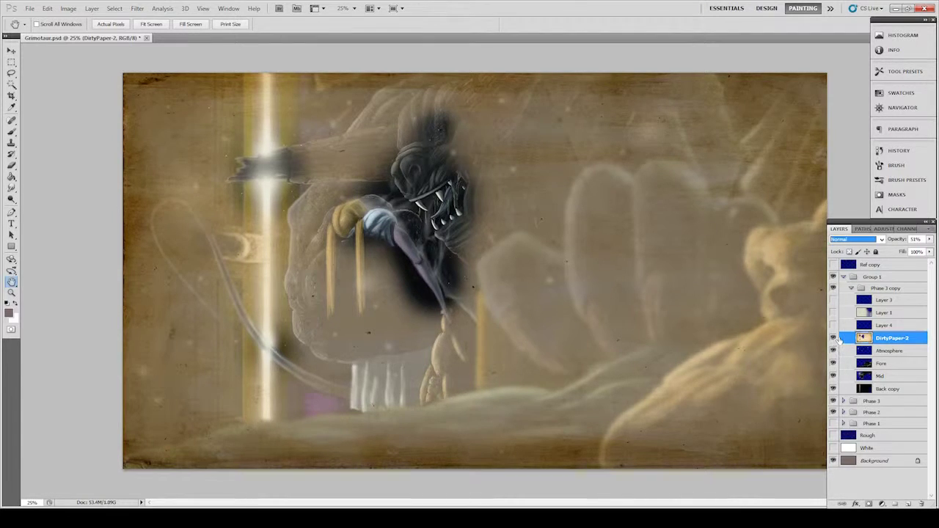
left_click(852, 239)
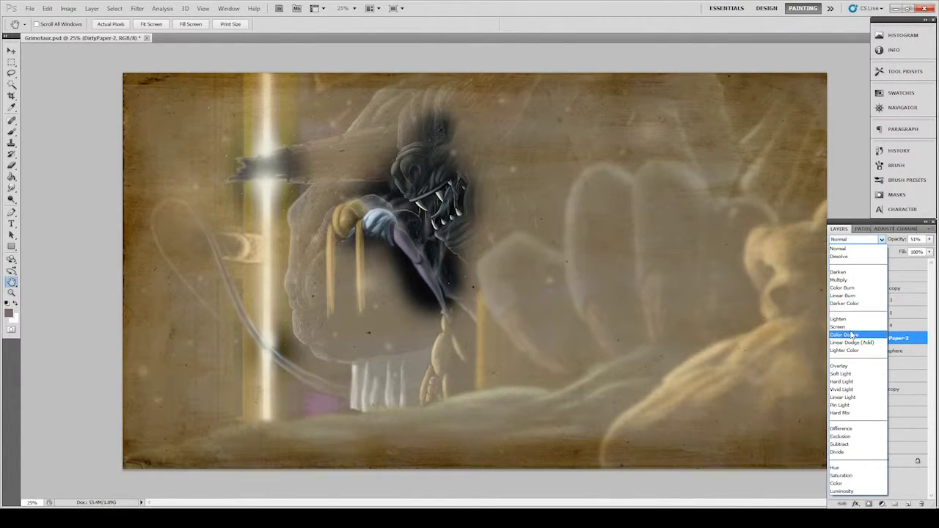
left_click(839, 279)
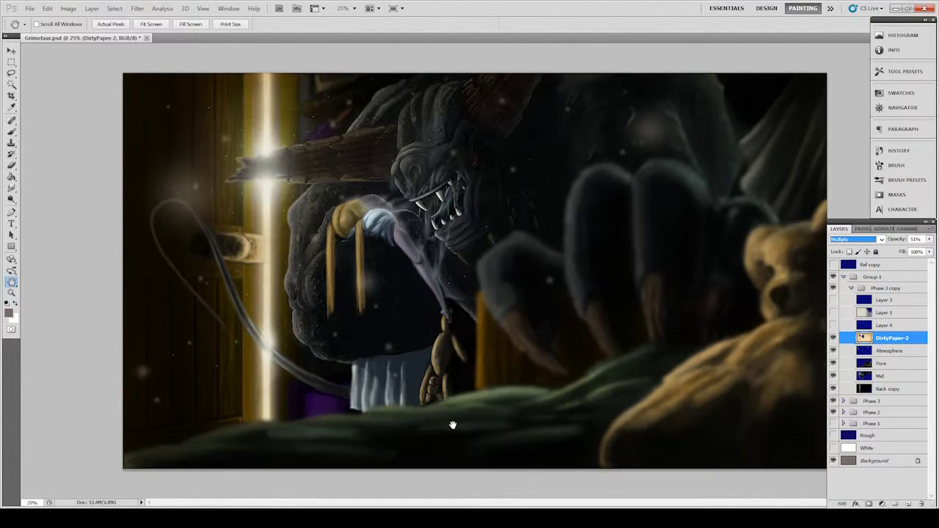
Step: Toggle DirtyPaper-2's visibility to compare the painting with and without the texture
left_click(833, 337)
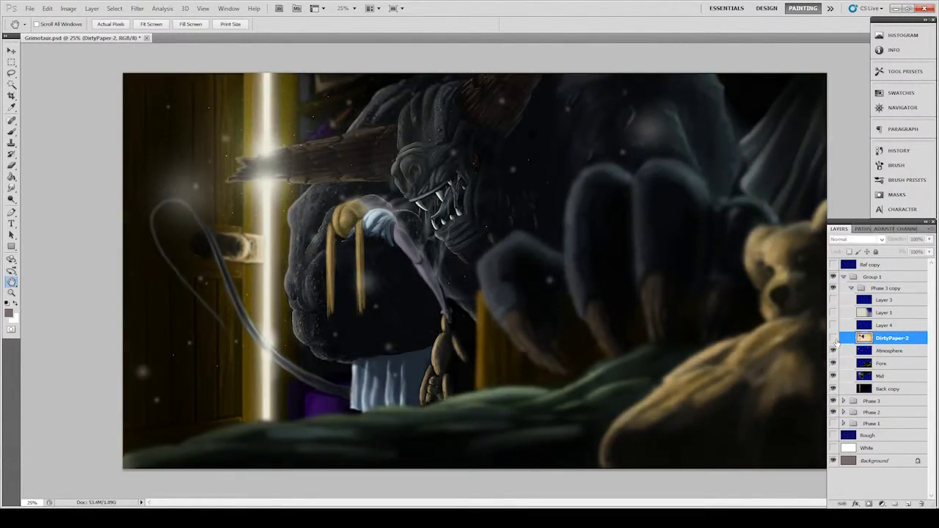
left_click(834, 338)
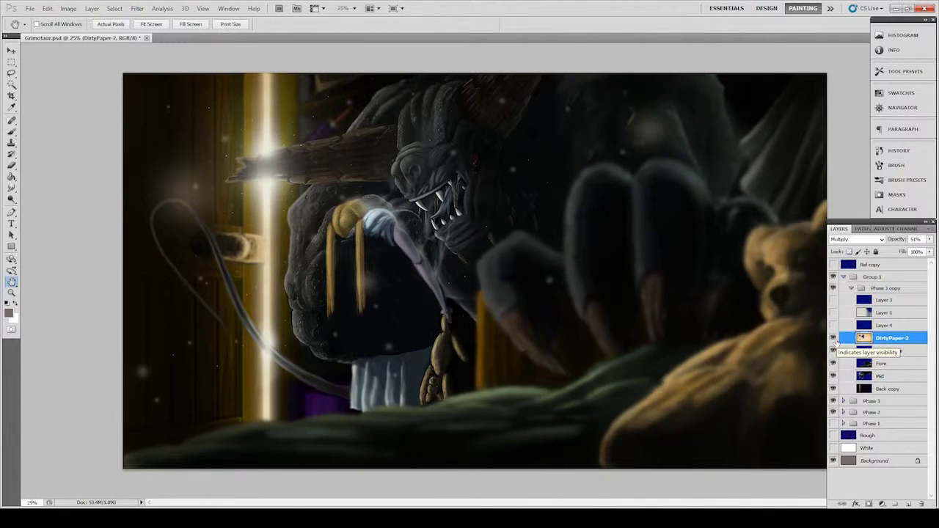
left_click(833, 338)
left_click(834, 338)
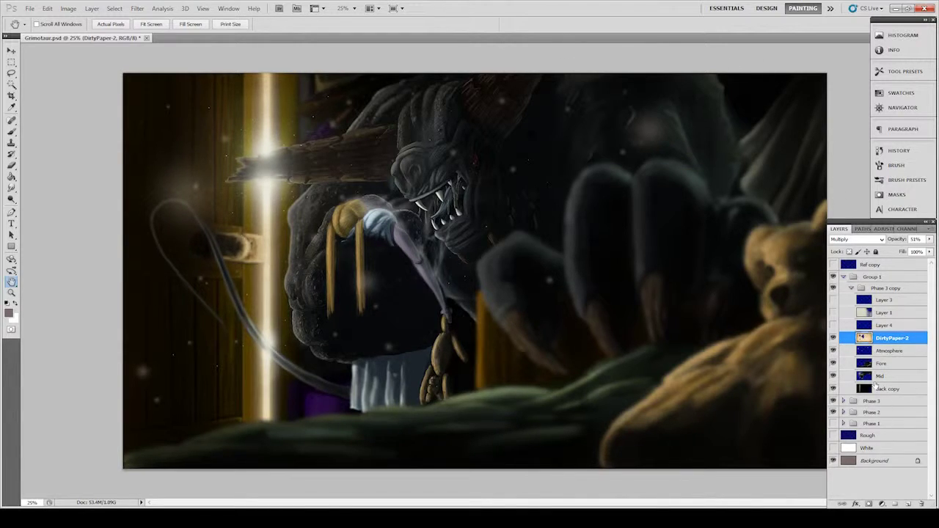
left_click(833, 338)
Step: Select and show Layer 4 and the Color Burn Layer 1 at 42%
left_click(884, 325)
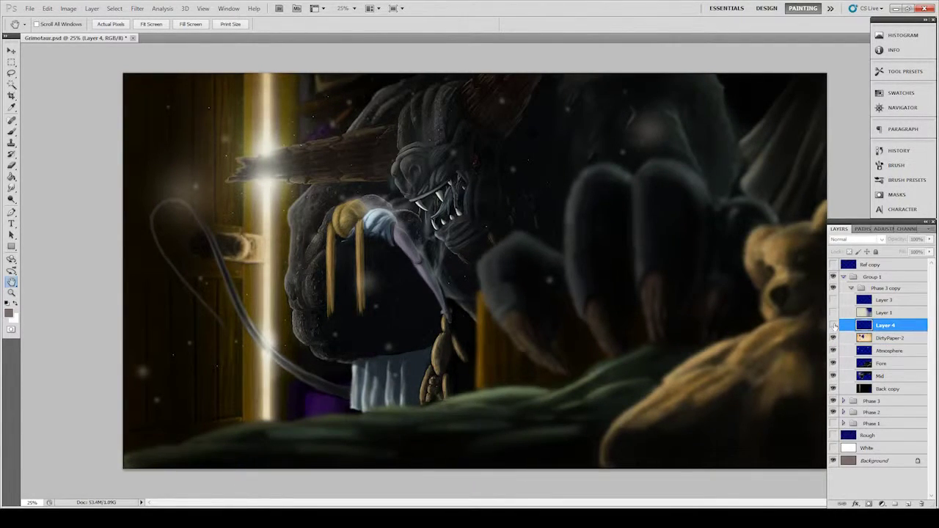
left_click(834, 326)
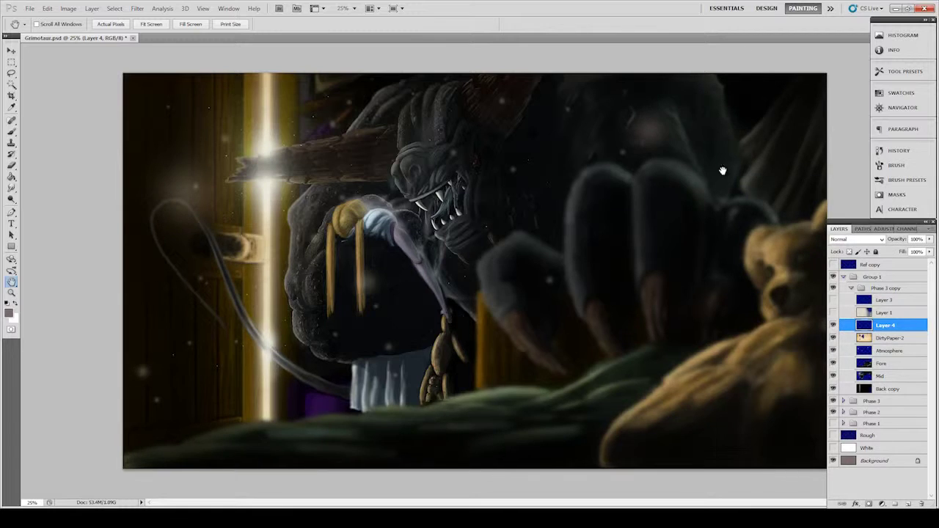
left_click(886, 312)
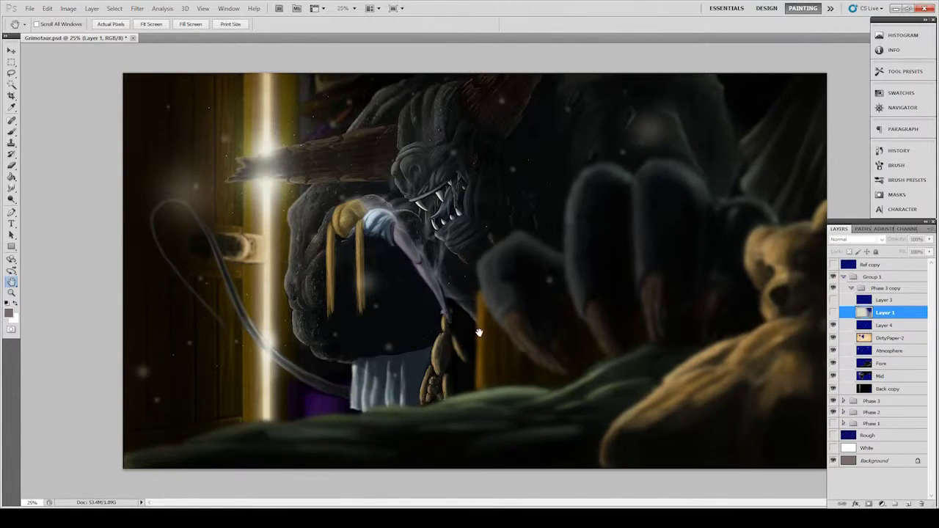
left_click(834, 313)
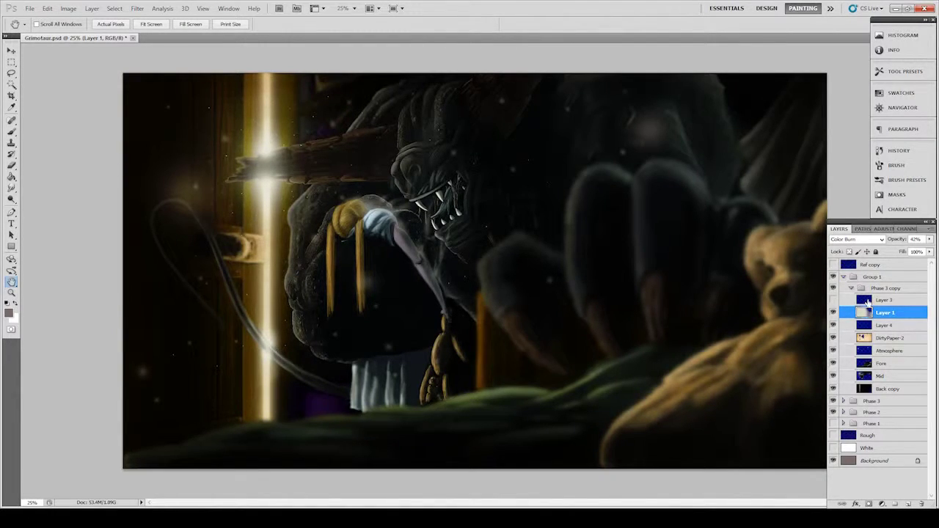
Step: Show the Color Dodge signature Layer 3 and collapse the Phase 3 copy group
left_click(869, 301)
left_click(834, 300)
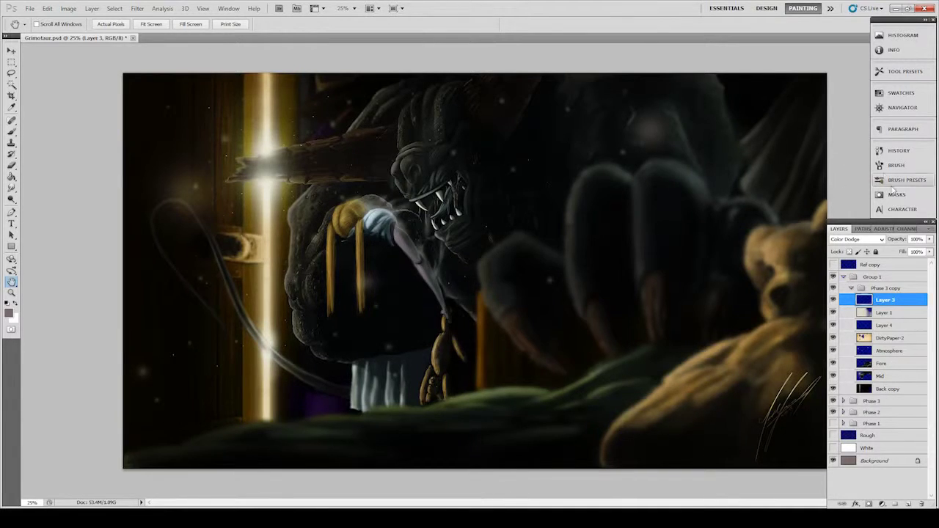
left_click(850, 288)
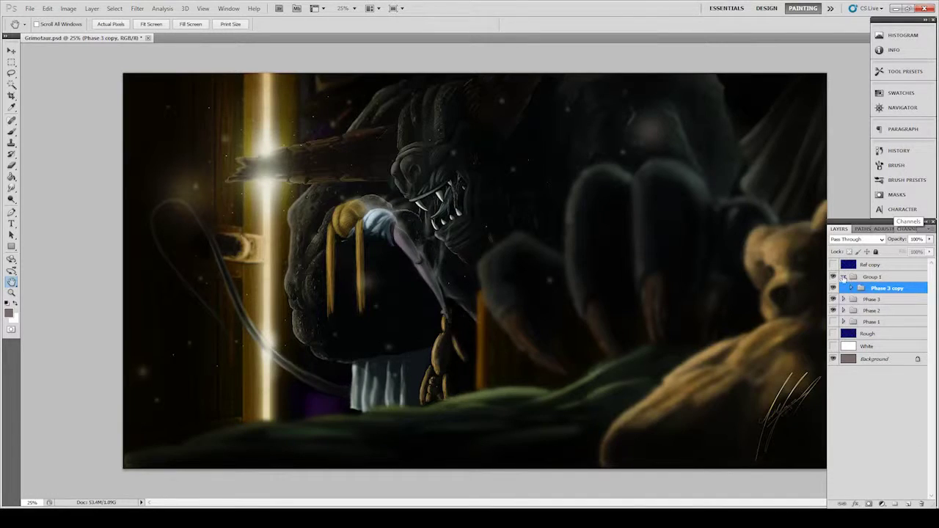
Step: Collapse Group 1 in the Layers panel
left_click(844, 277)
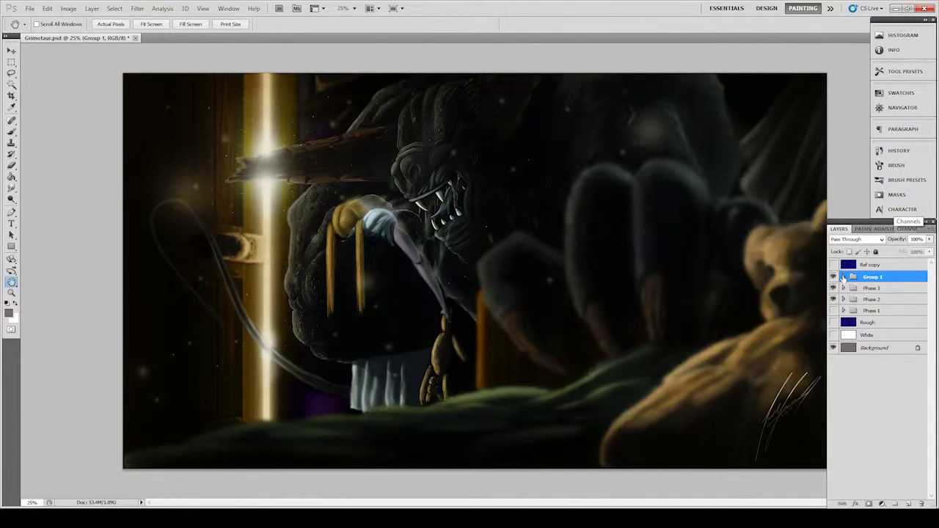